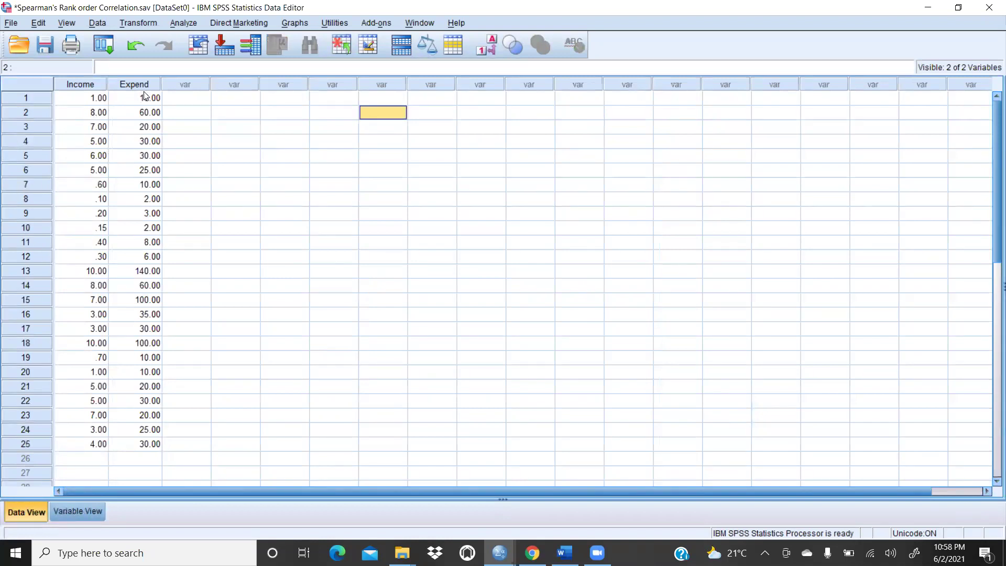
Check the income and expenditure data table in the Word document and return to the SPSS dataset.
left_click(564, 552)
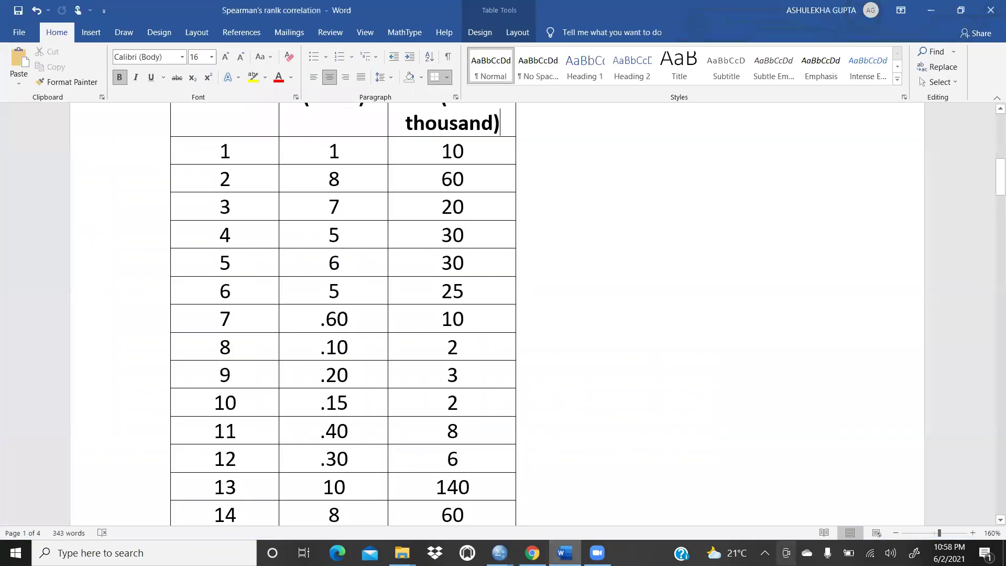
mouse_move(499, 553)
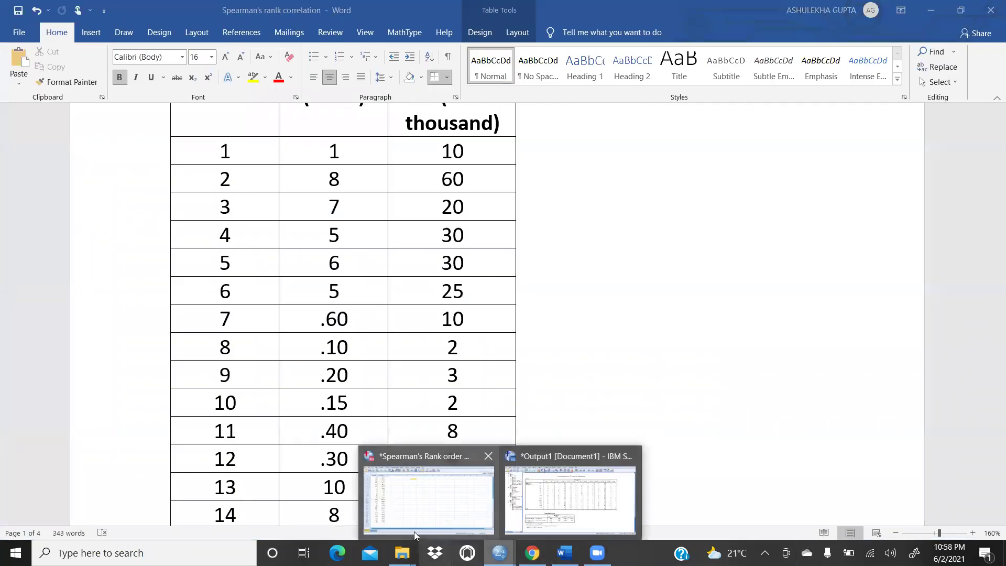
left_click(414, 521)
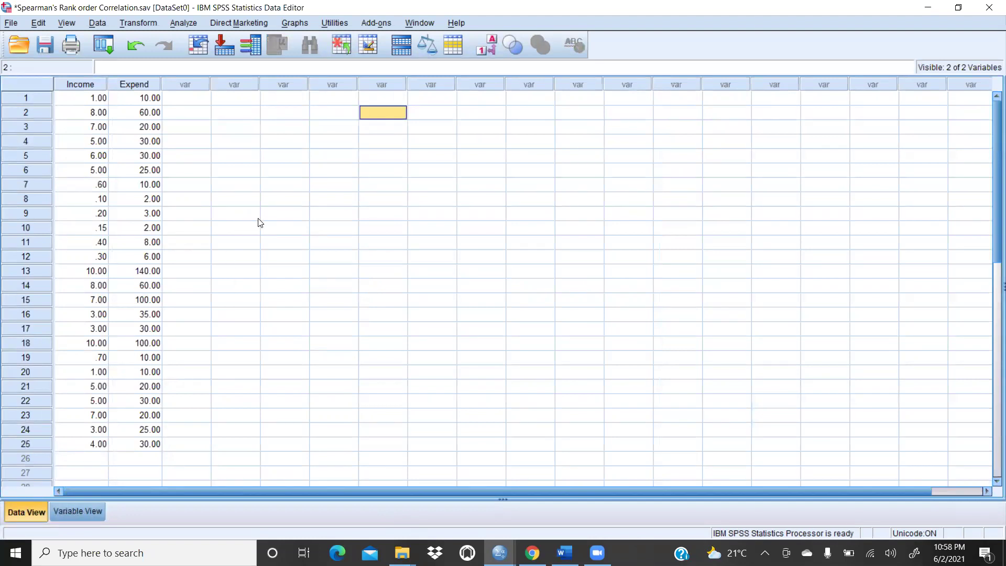
Open the Crosstabs analysis and clear the household monthly income and Expend variables from its rows and columns.
left_click(184, 24)
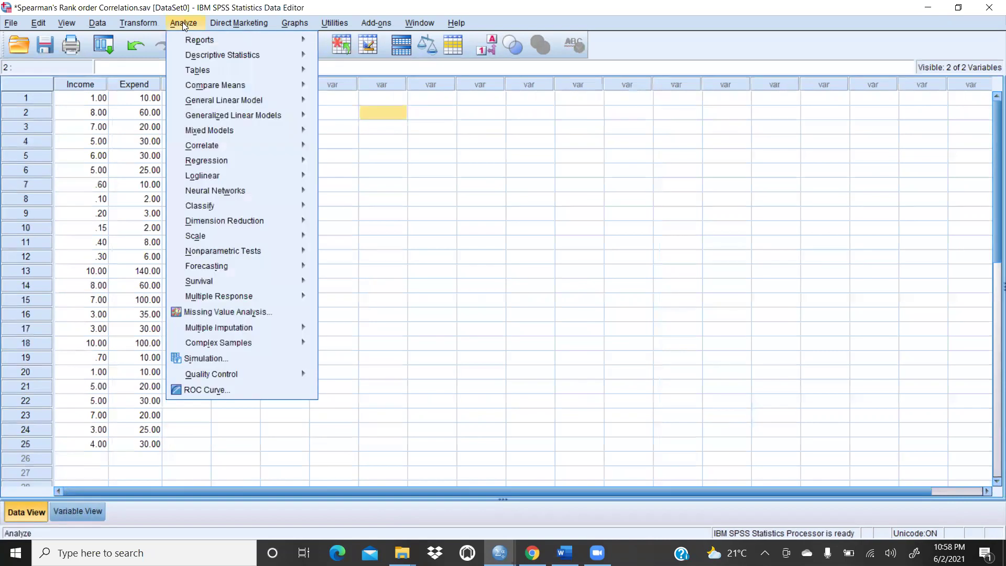
mouse_move(211, 62)
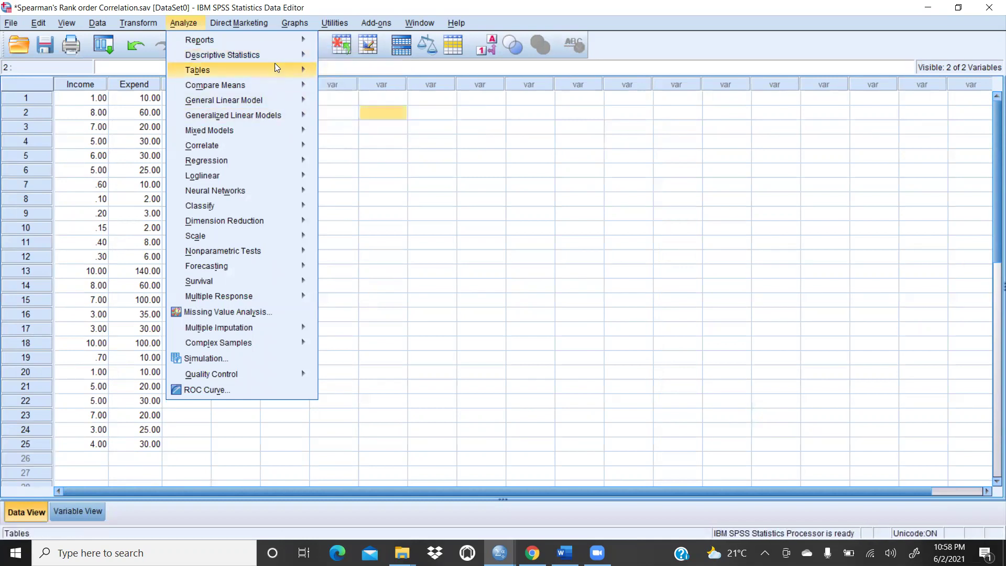
mouse_move(293, 55)
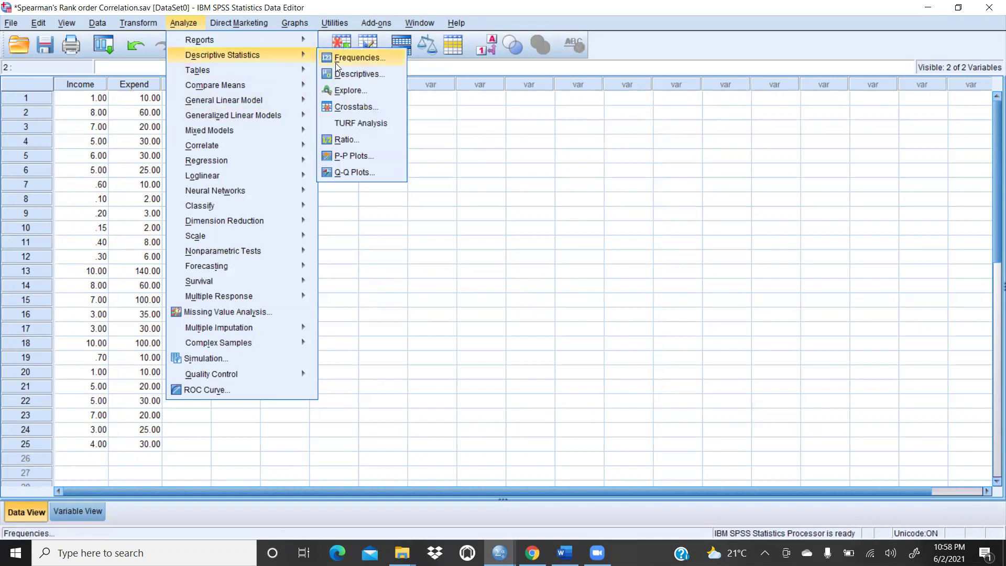
left_click(368, 107)
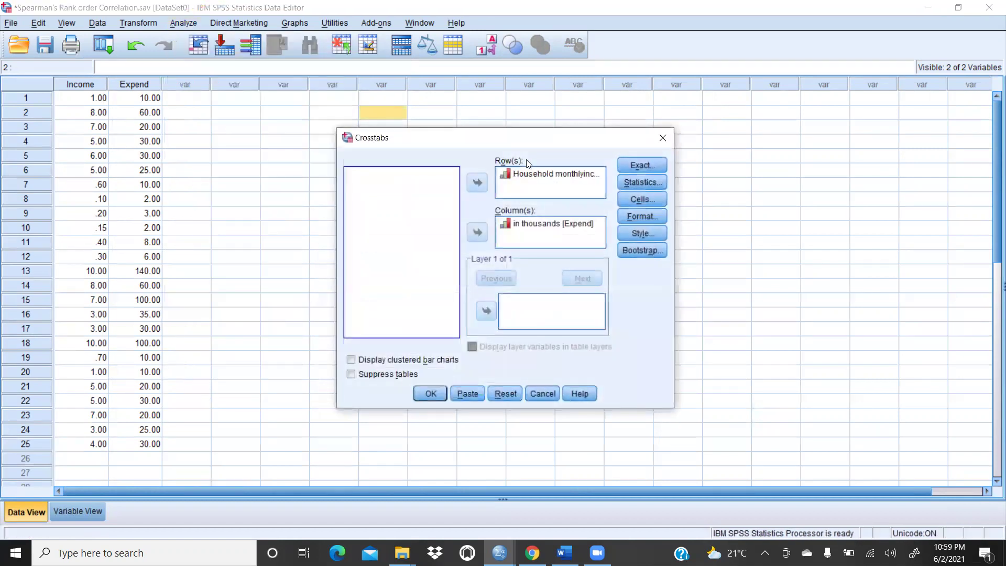
left_click(526, 174)
left_click(476, 183)
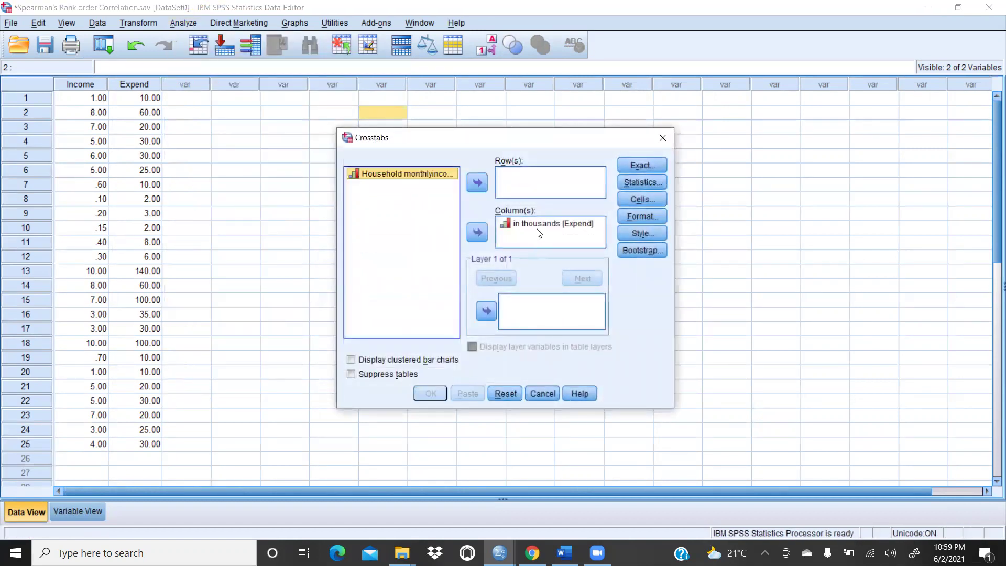
left_click(539, 233)
left_click(477, 232)
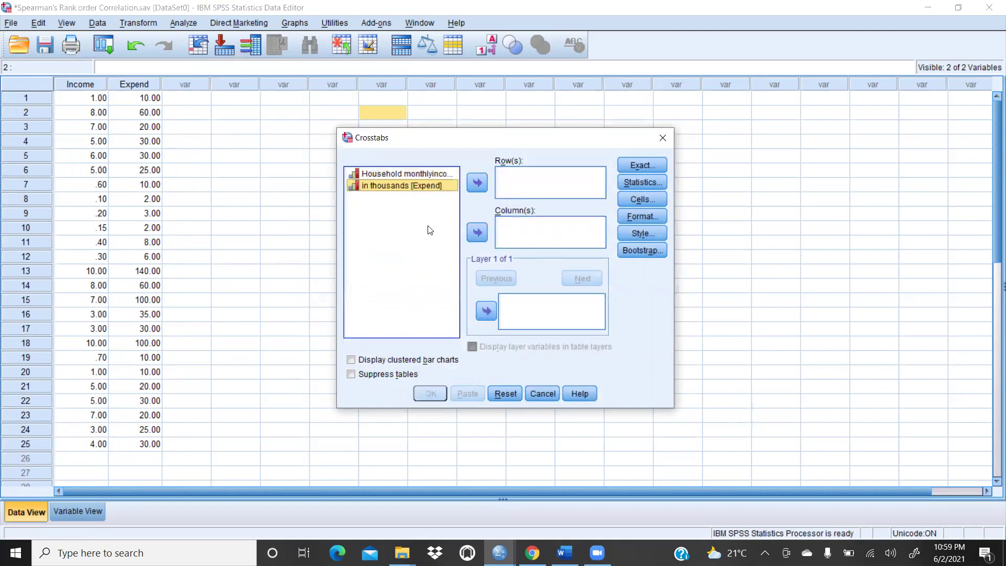
Assign household monthly income to the crosstab rows and in thousands [Expend] to the columns.
left_click(427, 174)
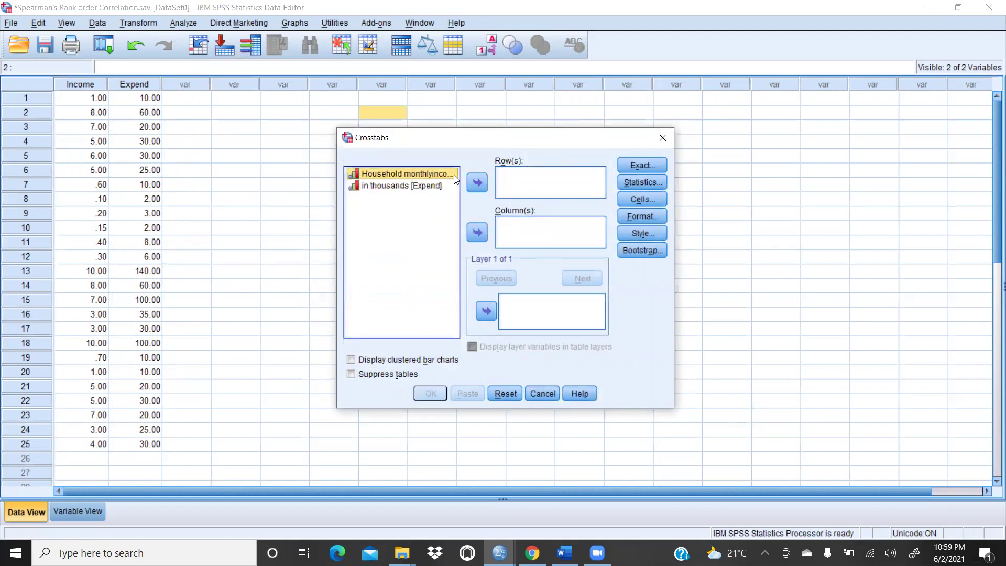
left_click(476, 182)
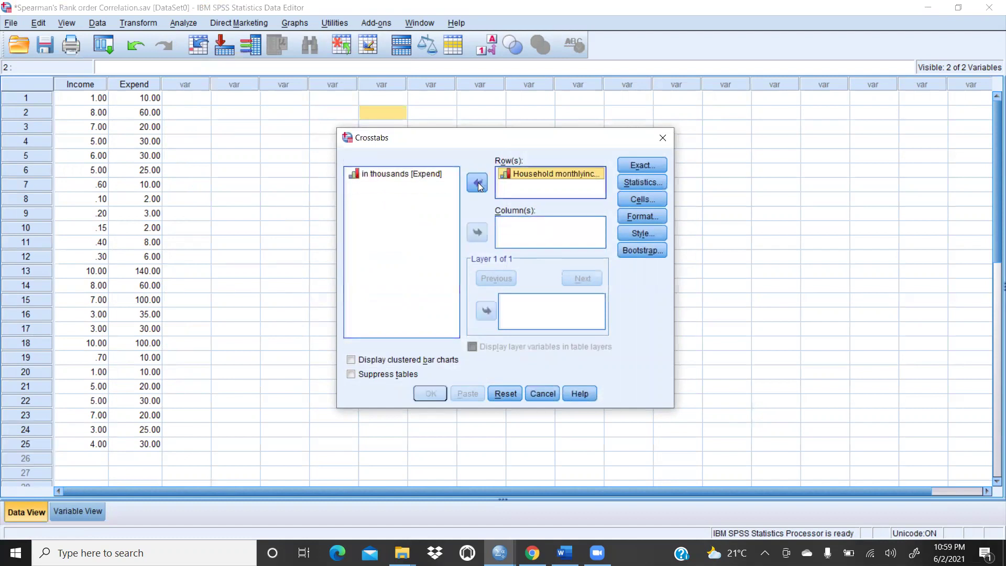
left_click(405, 175)
left_click(477, 234)
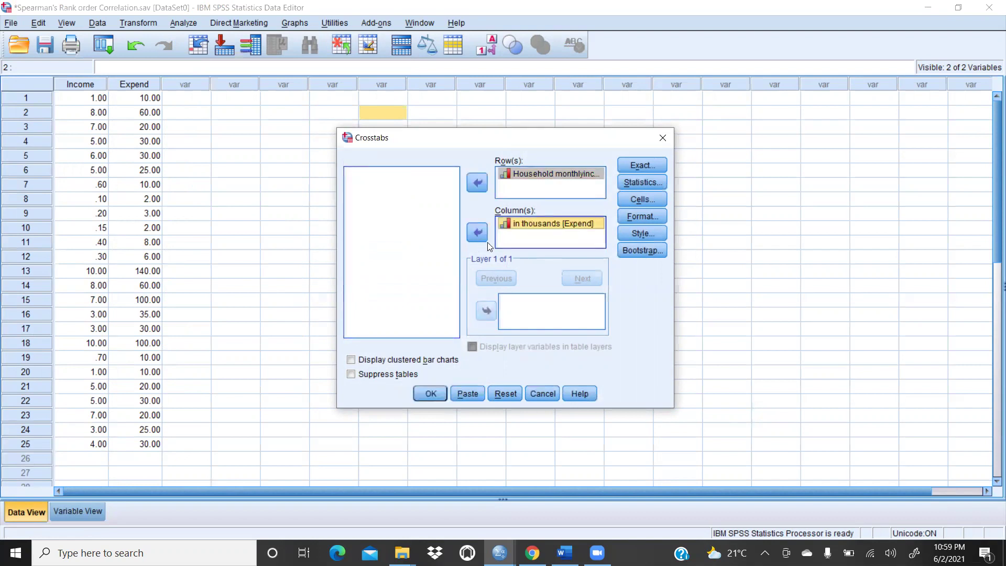
Enable the Correlations statistic for the crosstab and run the analysis.
left_click(642, 182)
left_click(529, 186)
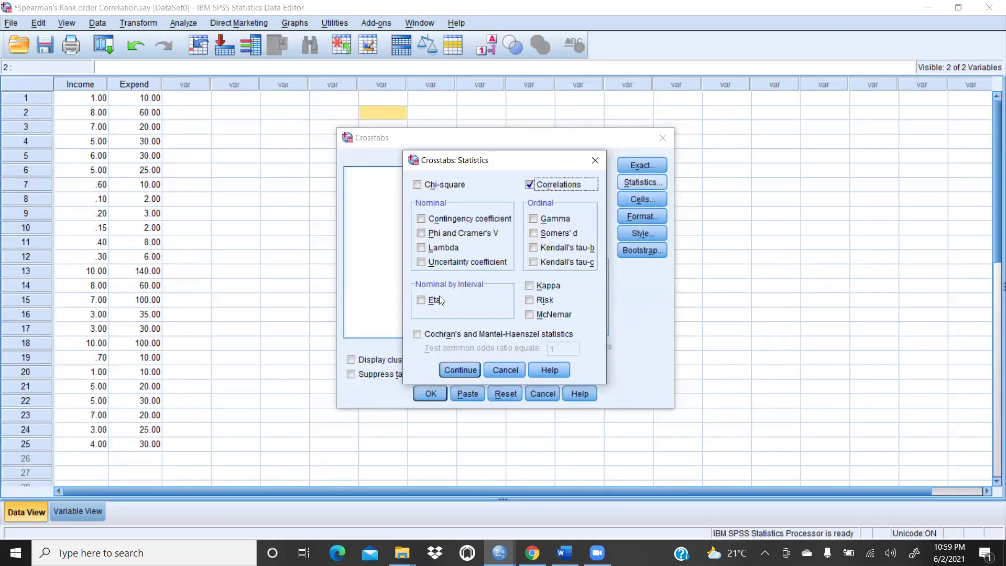
left_click(451, 370)
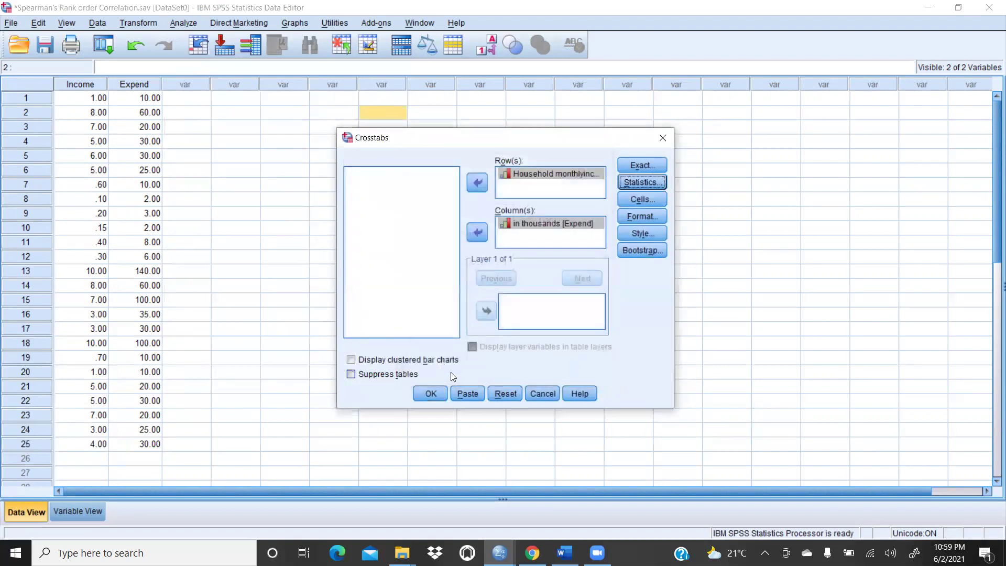
left_click(430, 393)
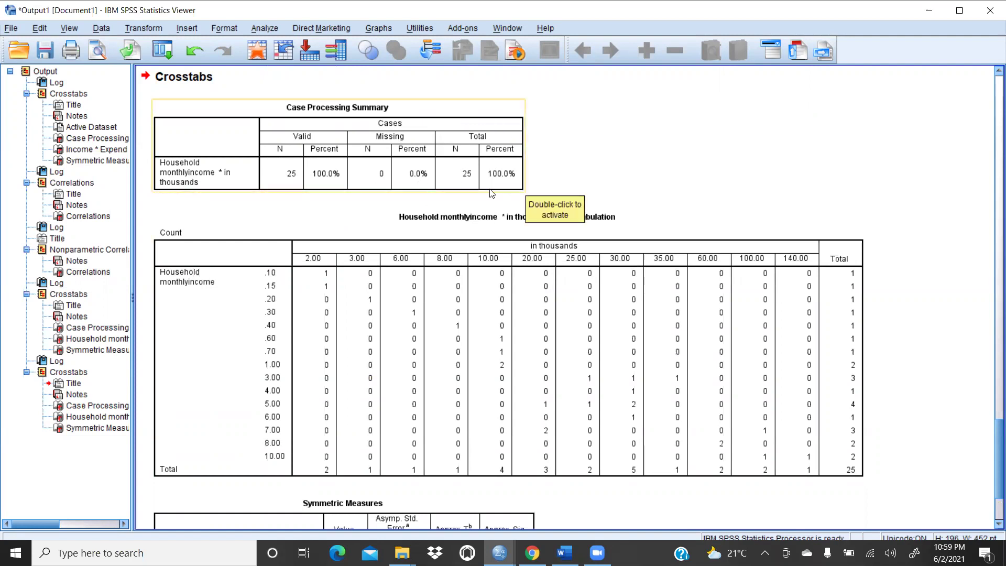
Examine the crosstabulation and Symmetric Measures tables of the new Crosstabs output.
scroll(286, 240, "down", 3)
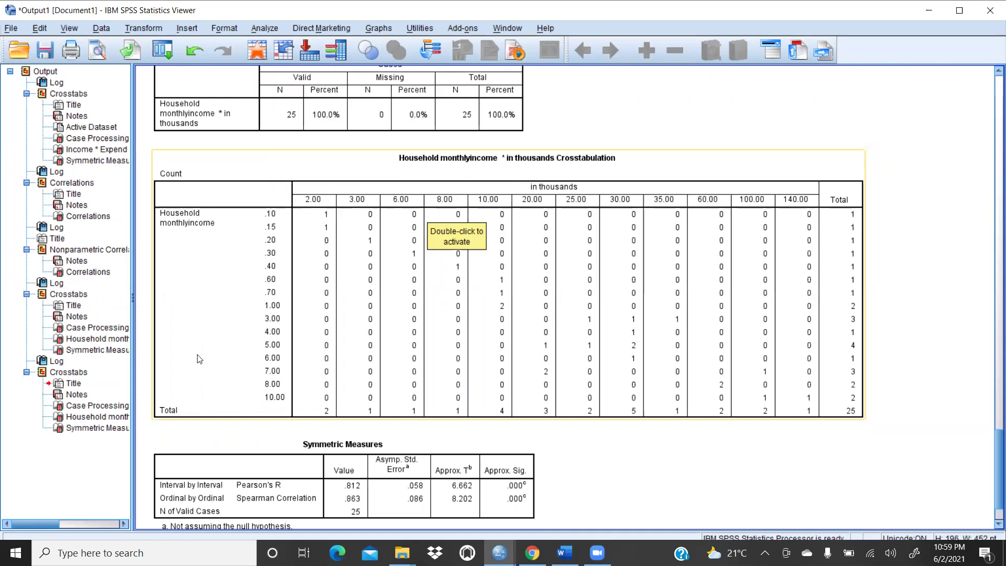
double_click(309, 217)
scroll(425, 306, "down", 3)
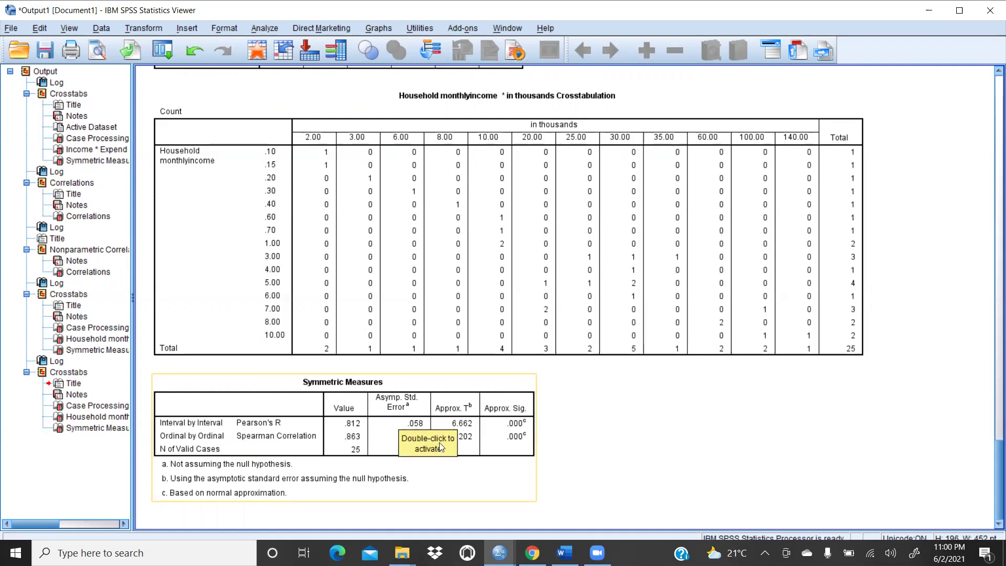
Switch to the Word document and review the hypothesis, the Case Processing Summary and Symmetric Measures tables, and the interpretation paragraph.
left_click(564, 553)
scroll(560, 337, "down", 10)
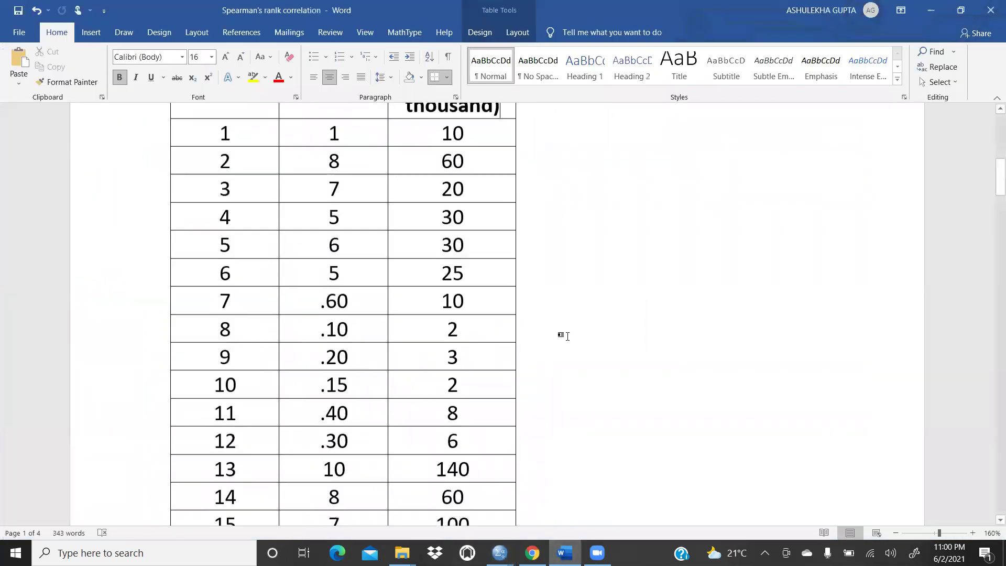
scroll(564, 337, "down", 7)
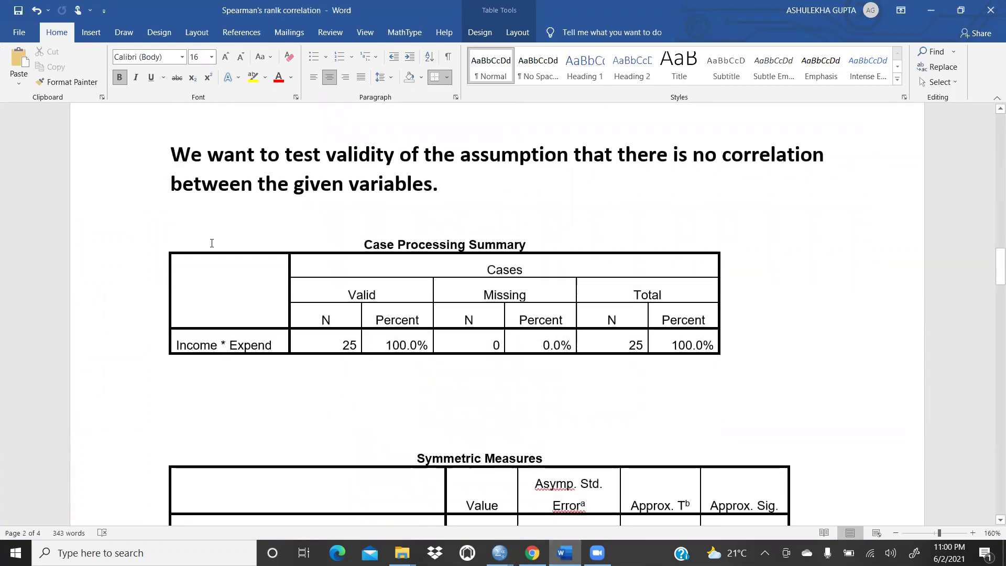
scroll(404, 220, "down", 3)
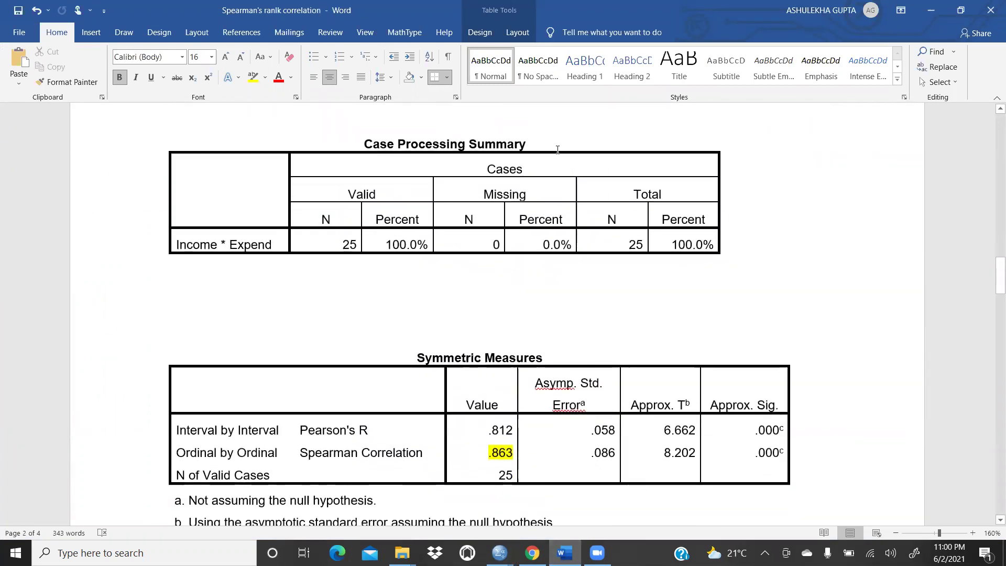
scroll(554, 221, "down", 1)
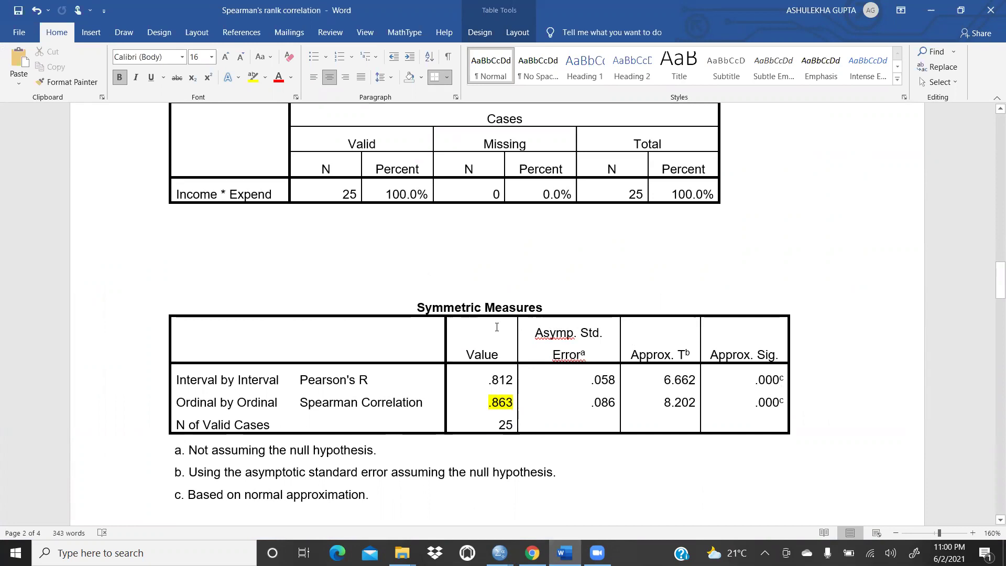
scroll(497, 327, "down", 3)
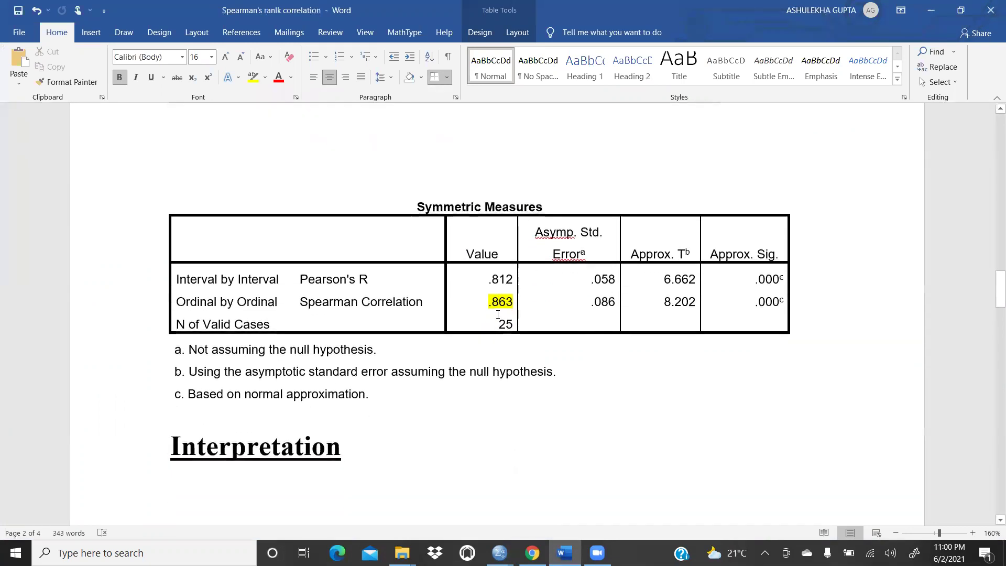
scroll(481, 303, "up", 1)
scroll(419, 262, "up", 10)
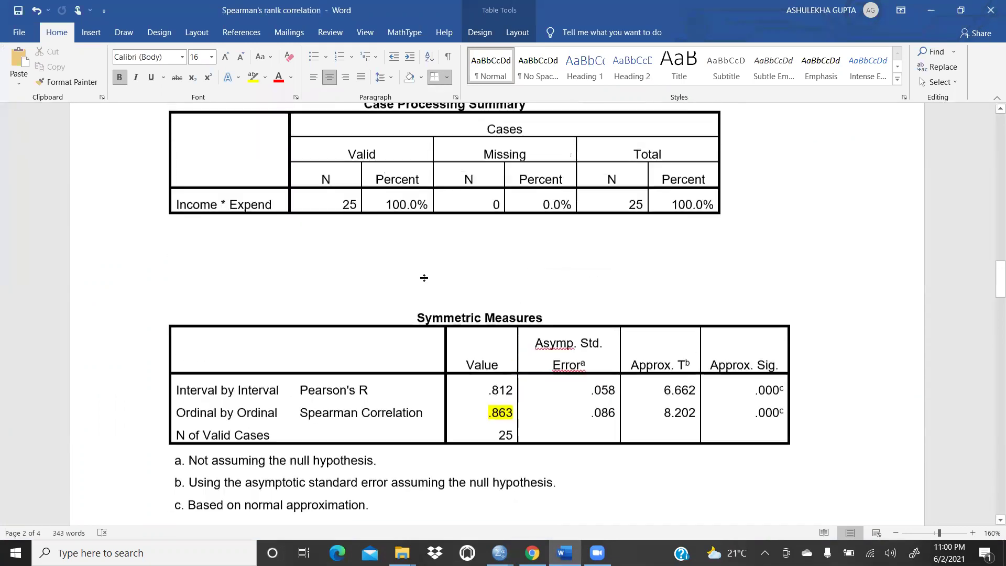
scroll(425, 278, "down", 5)
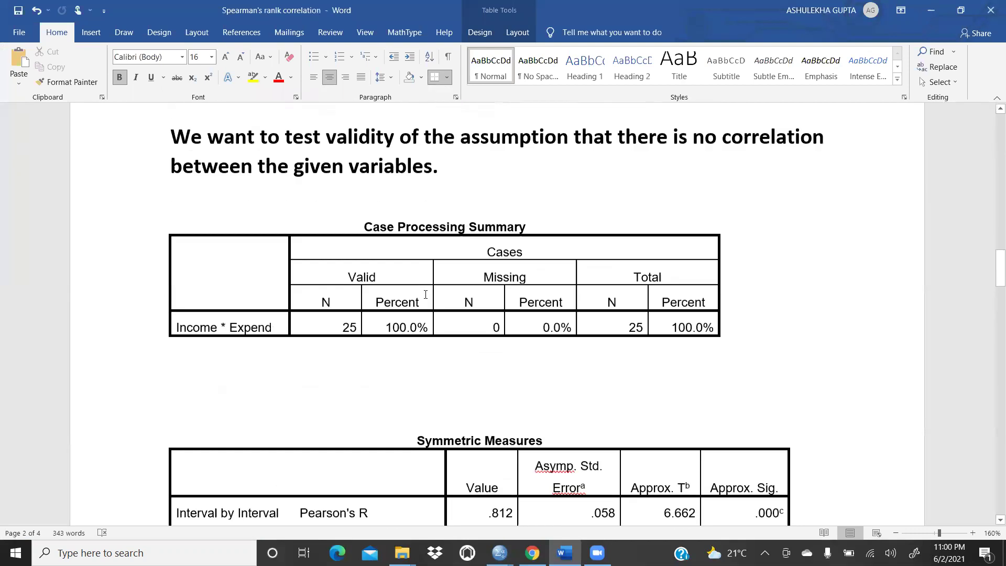
scroll(424, 294, "down", 11)
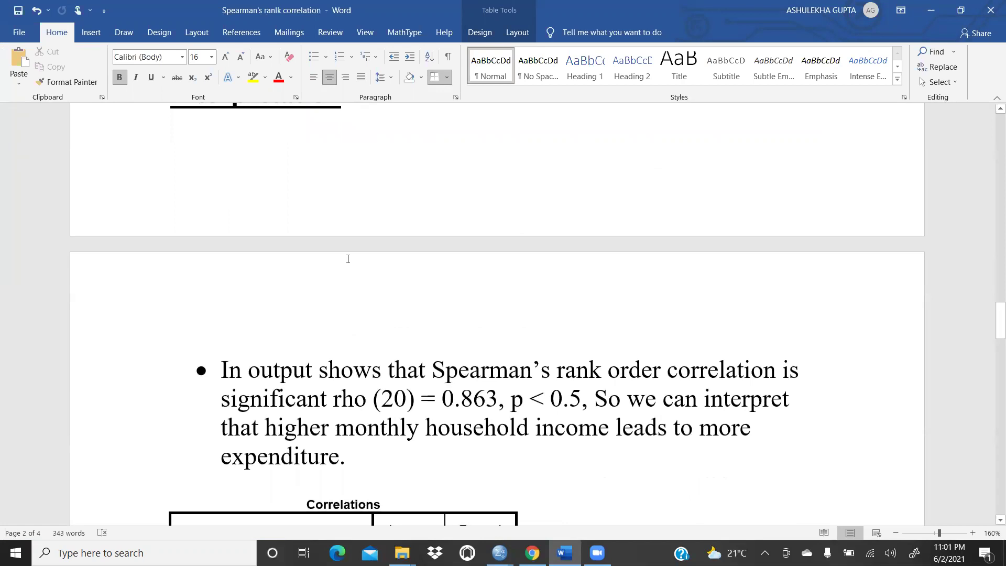
scroll(292, 291, "down", 2)
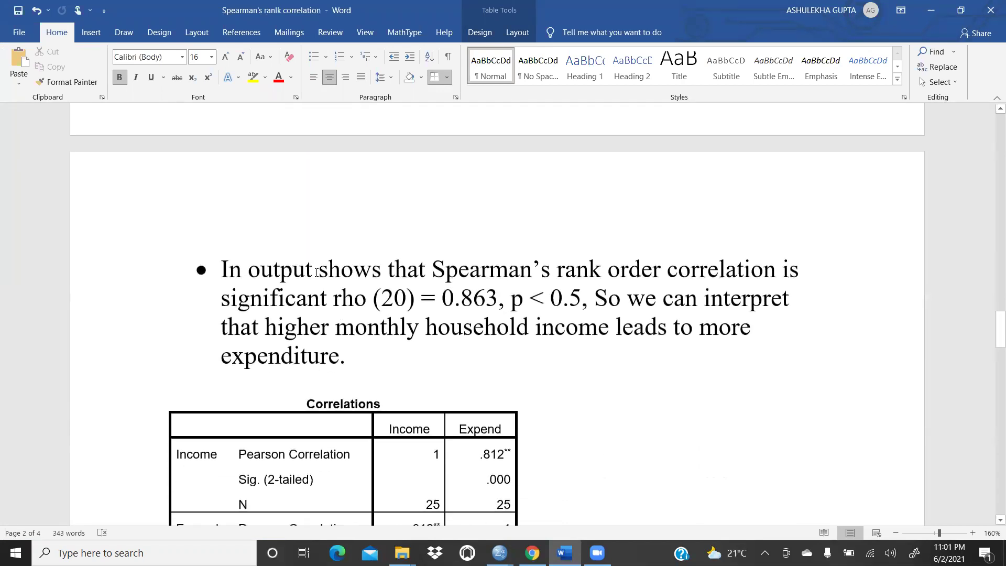
scroll(401, 277, "up", 4)
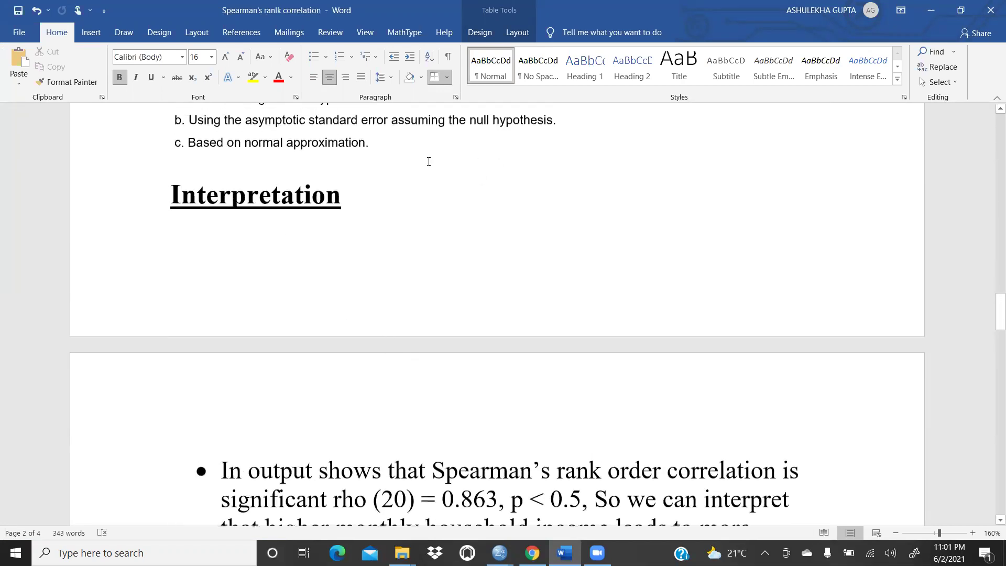
scroll(429, 161, "up", 7)
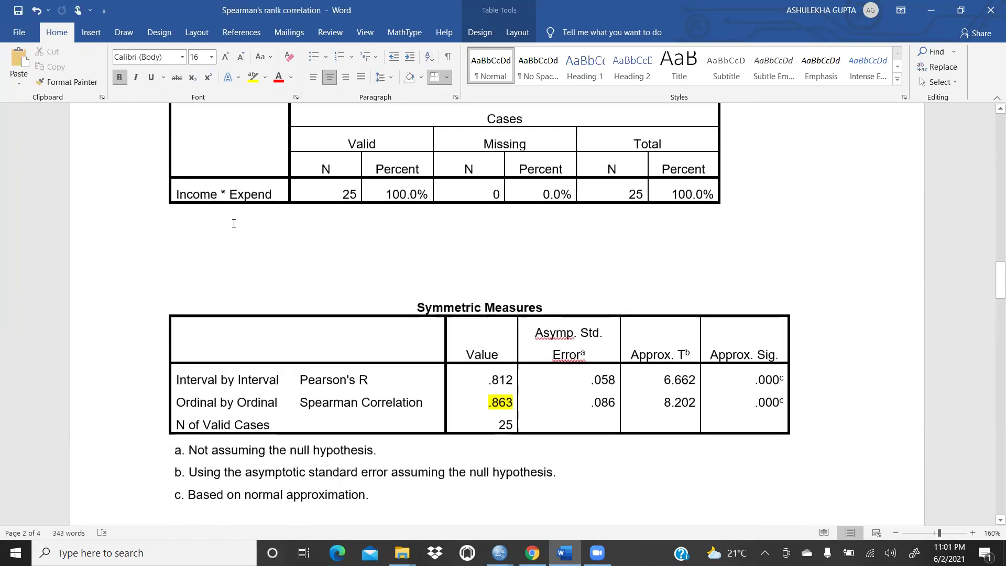
Delete the blank lines between the Case Processing Summary and Symmetric Measures tables and above the Interpretation heading.
left_click(234, 223)
key("Delete")
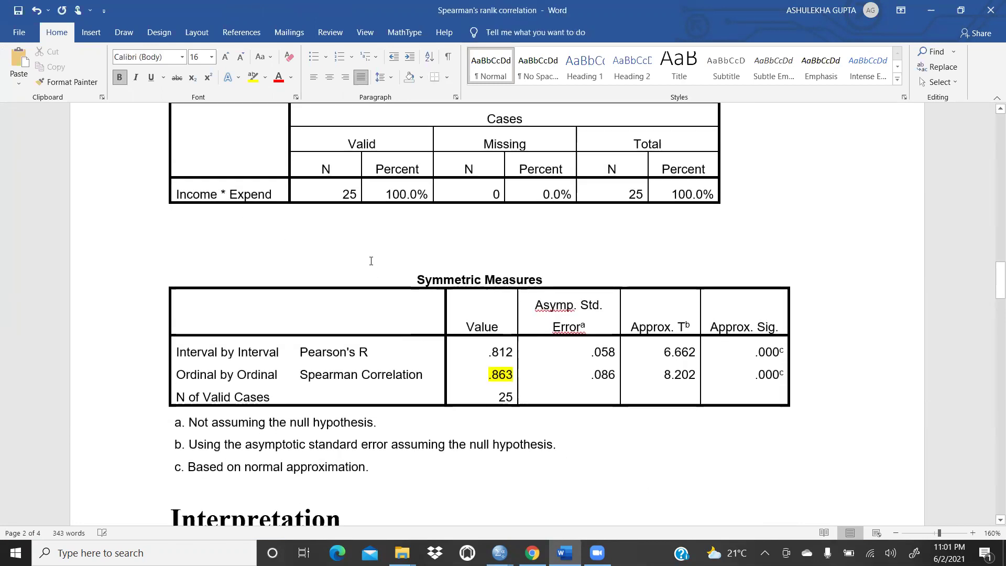
key("Delete")
scroll(372, 260, "down", 4)
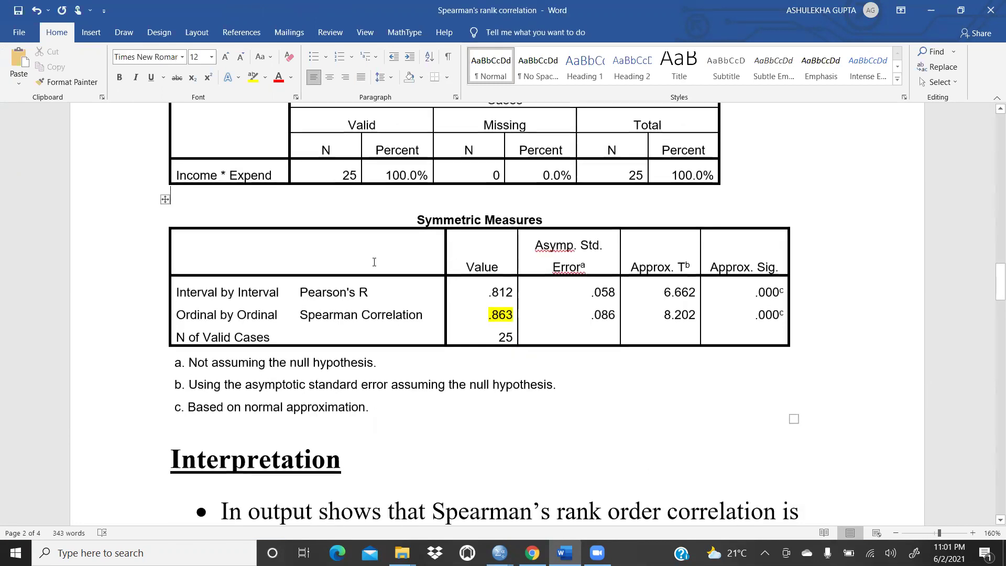
left_click(195, 244)
key("Delete")
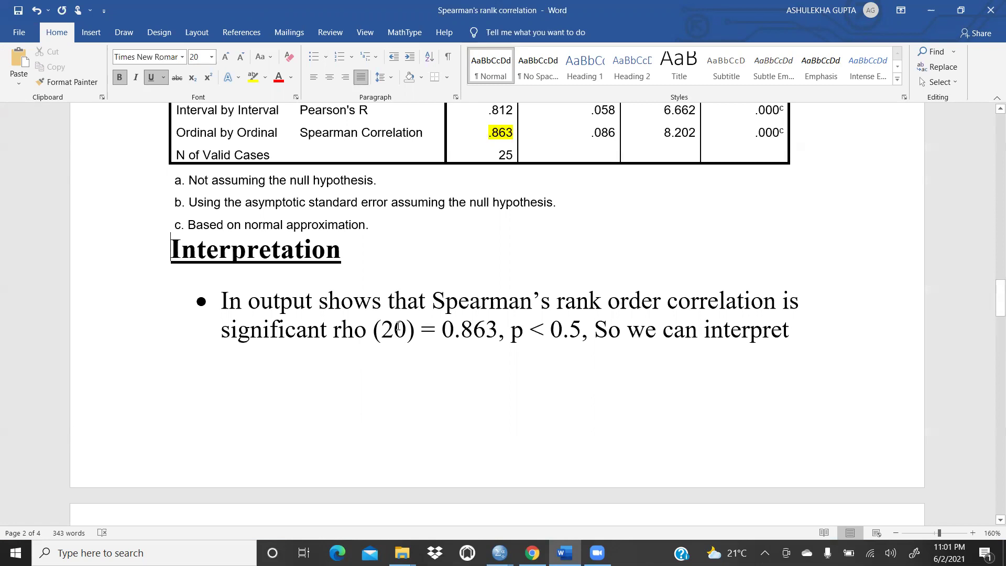
Change the number in parentheses after rho in the interpretation sentence to 25.
scroll(407, 324, "up", 8)
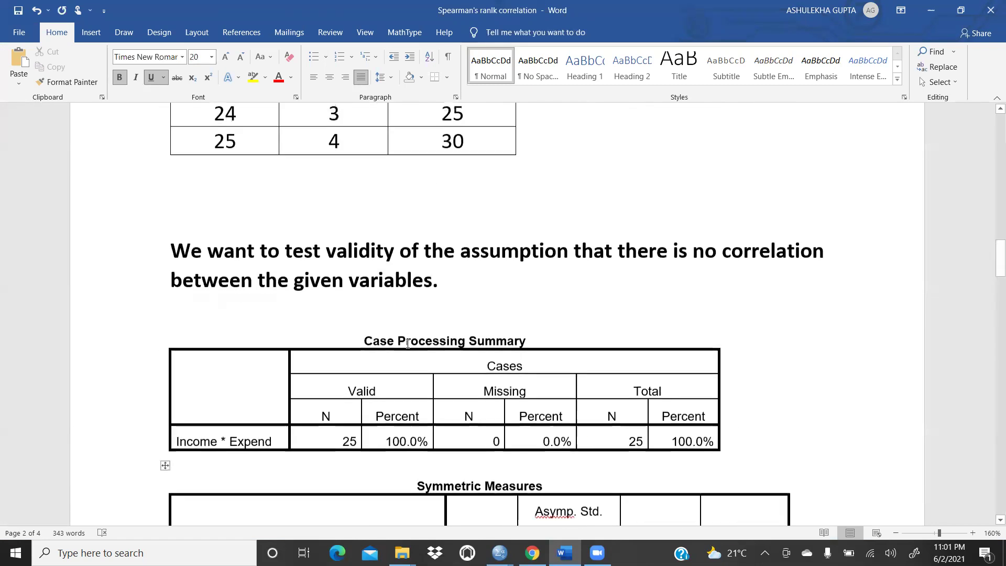
scroll(407, 349, "down", 8)
left_click(406, 377)
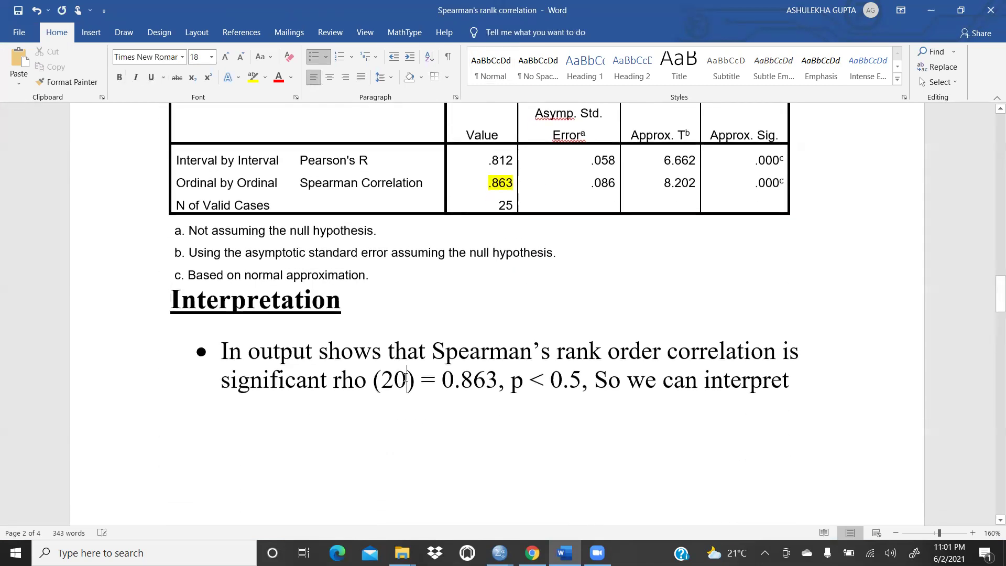
key("BackSpace")
type("5")
left_click(754, 186)
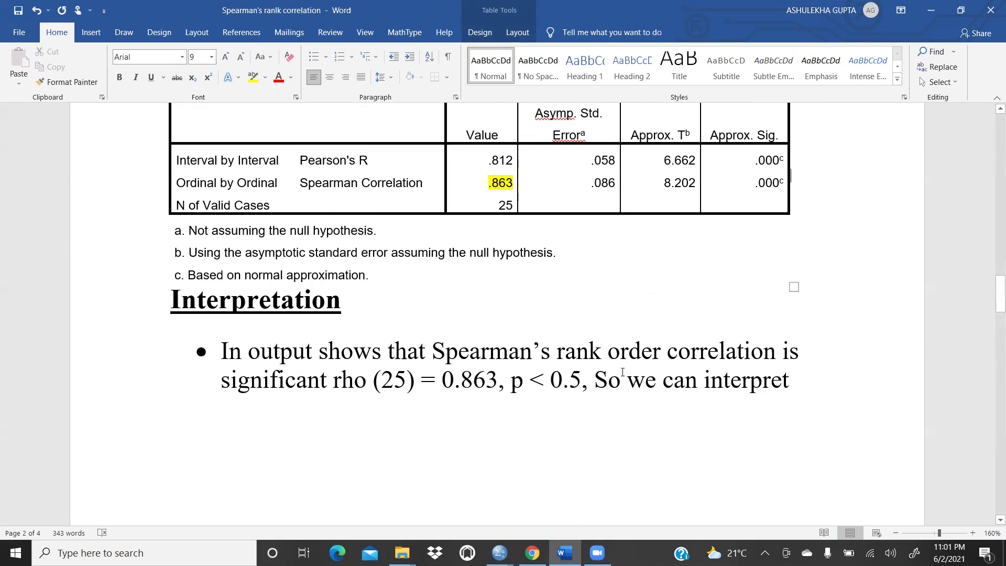
scroll(622, 372, "down", 5)
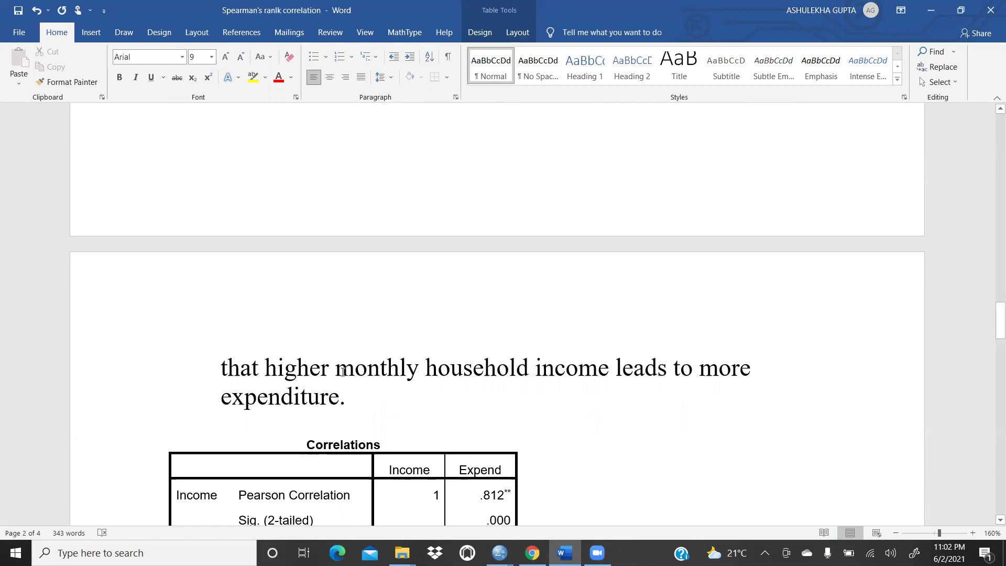
Switch to the SPSS Data Editor and open the Bivariate Correlations dialog.
scroll(337, 371, "up", 2)
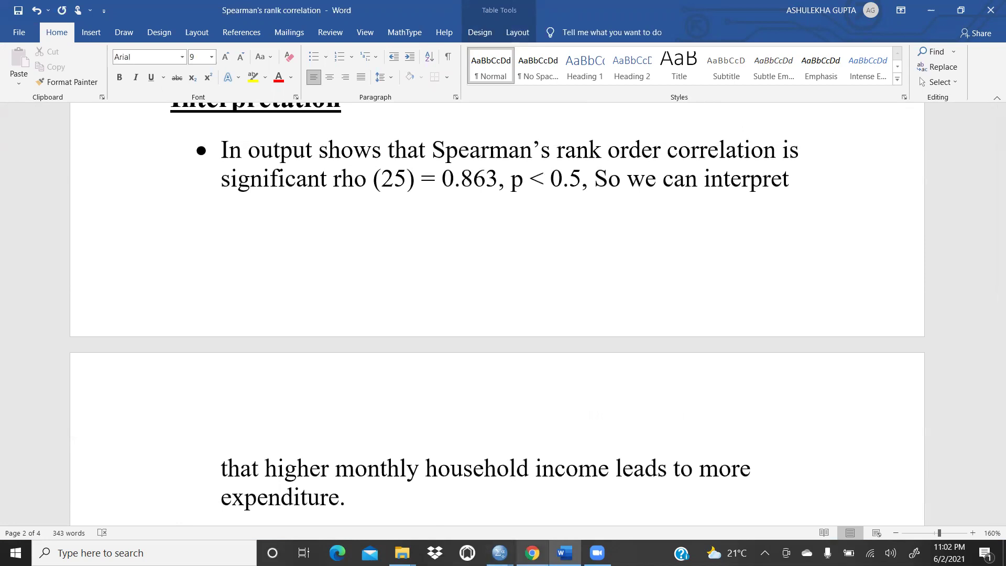
mouse_move(499, 552)
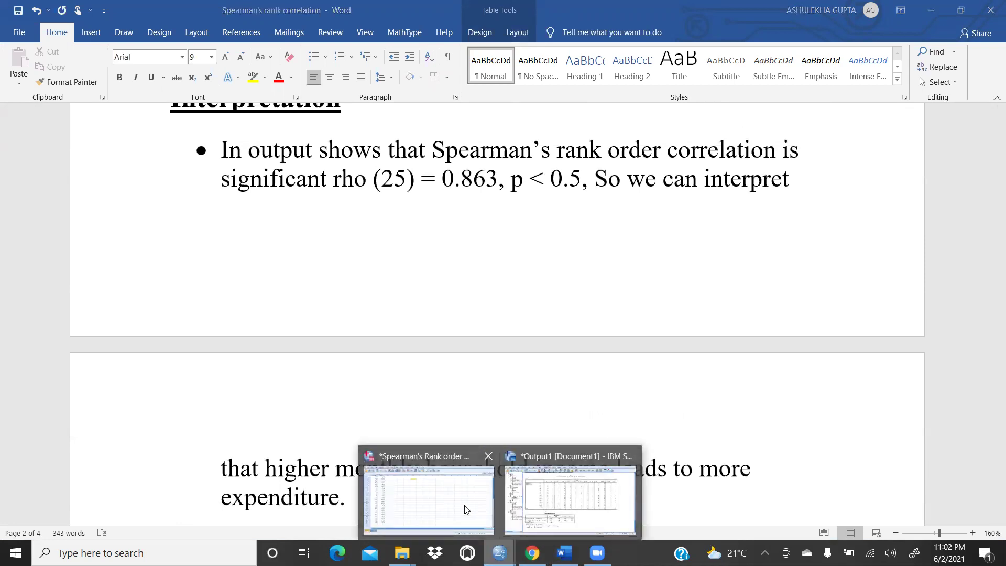
left_click(423, 506)
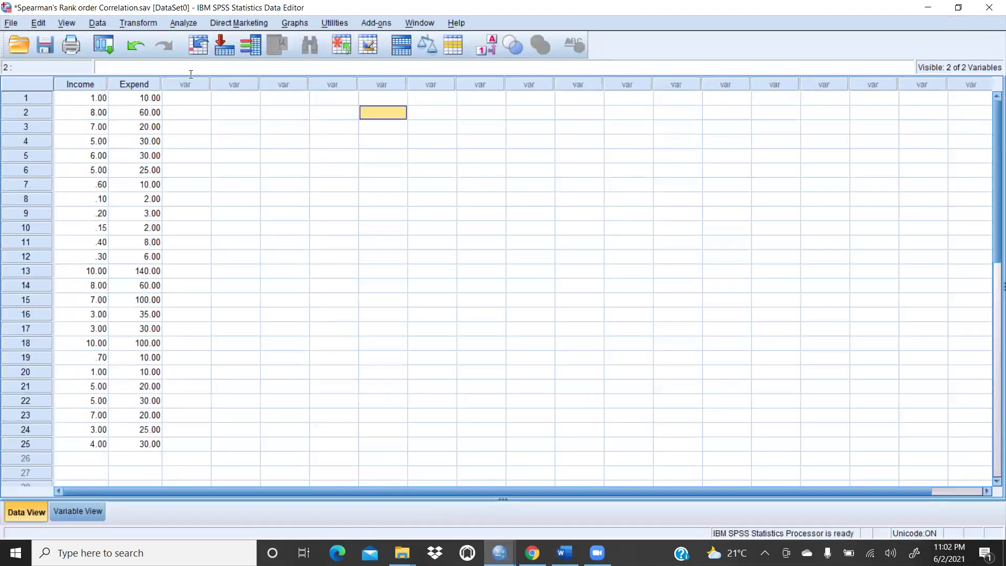
left_click(184, 23)
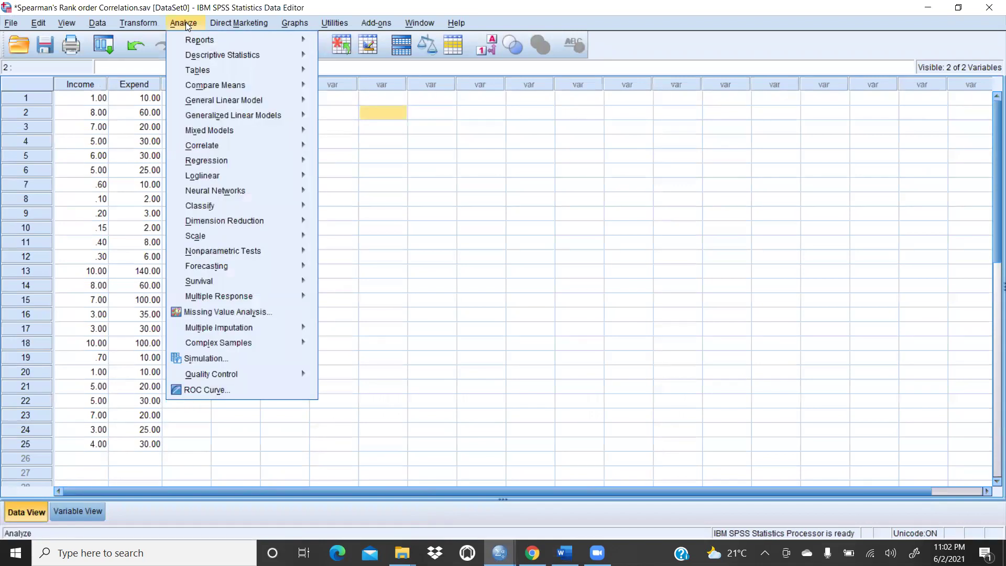
mouse_move(222, 144)
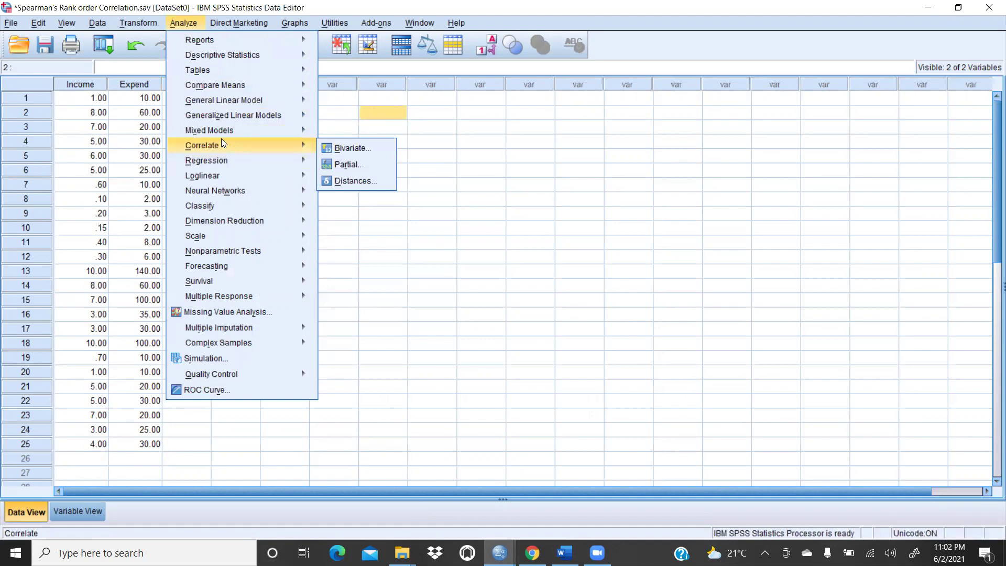
left_click(349, 149)
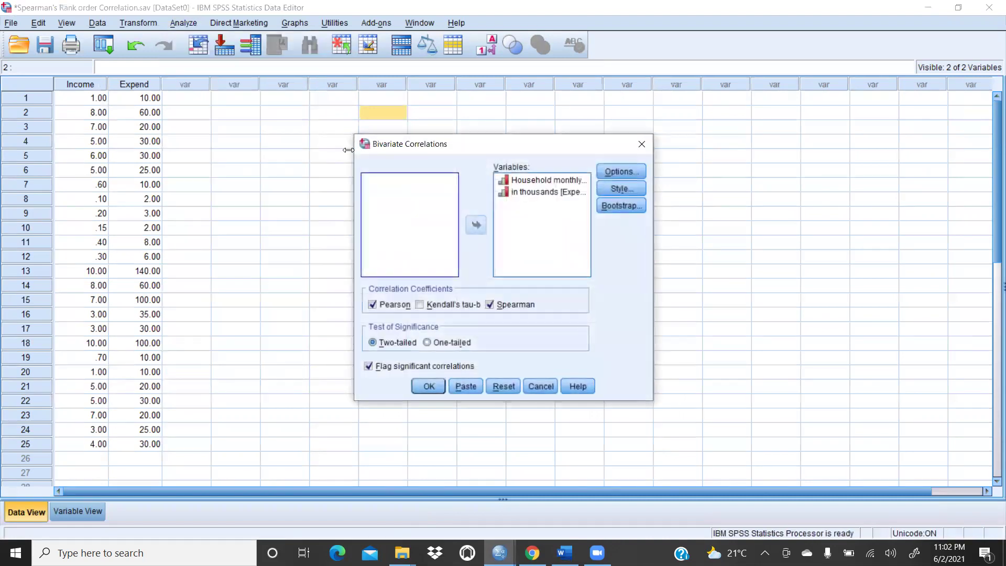
Remove both variables from the analysis list, then add expenditure in thousands and household monthly income back in that order.
double_click(546, 183)
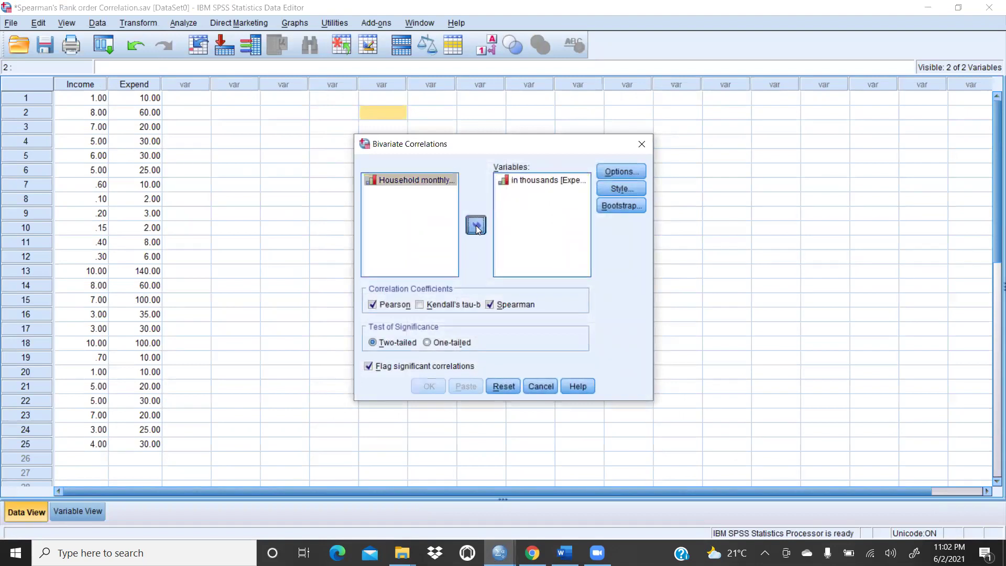
left_click(527, 181)
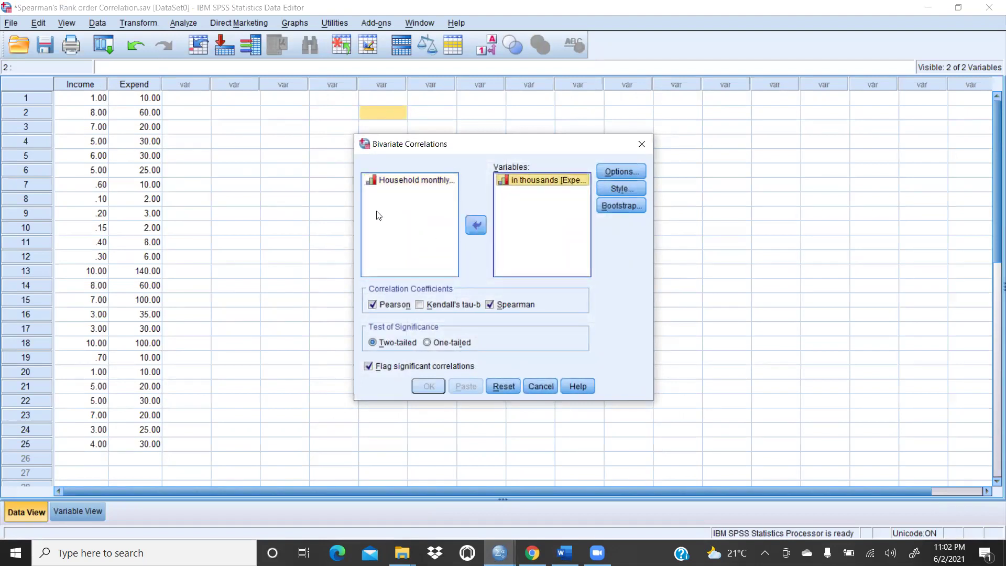
double_click(526, 180)
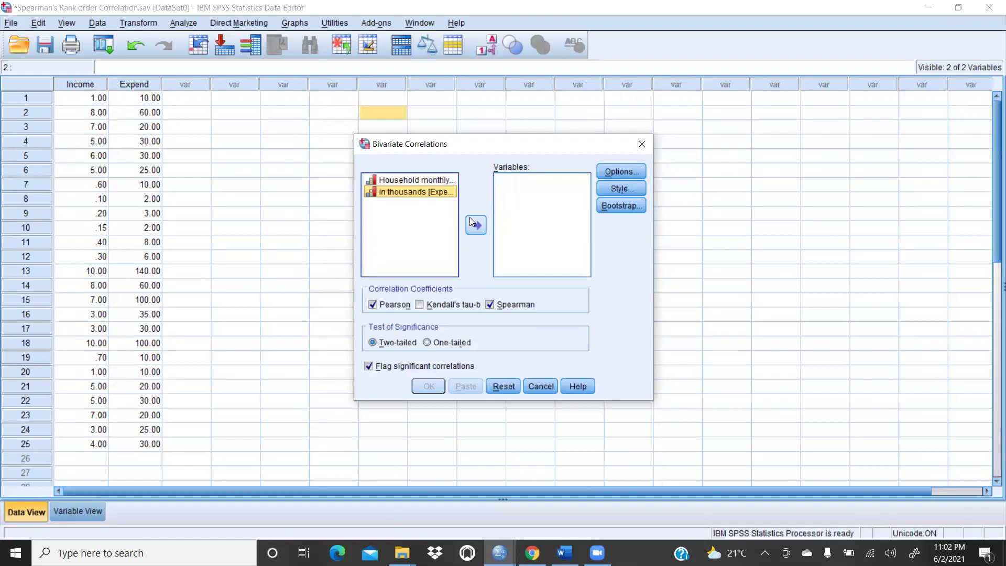
left_click(370, 306)
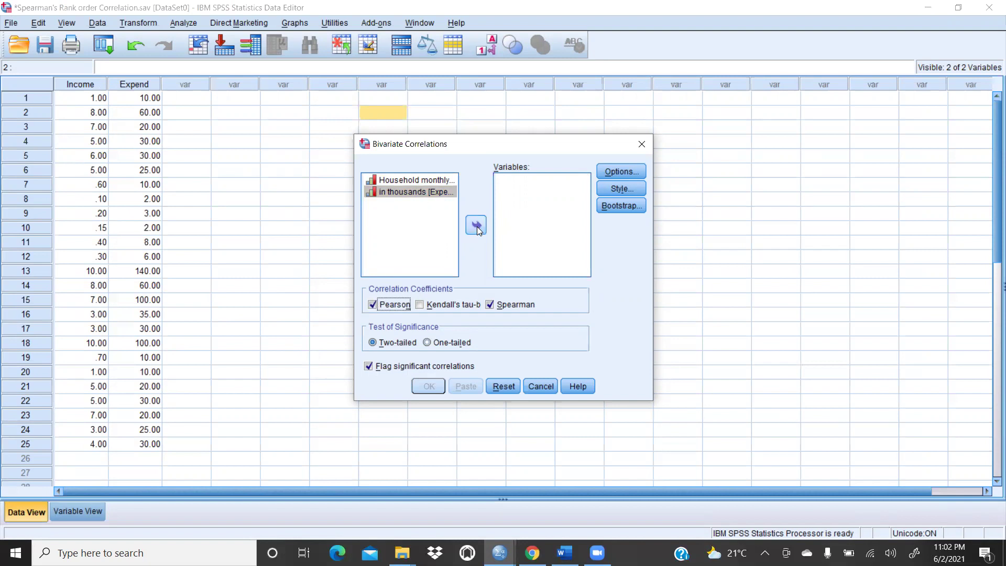
left_click(448, 216)
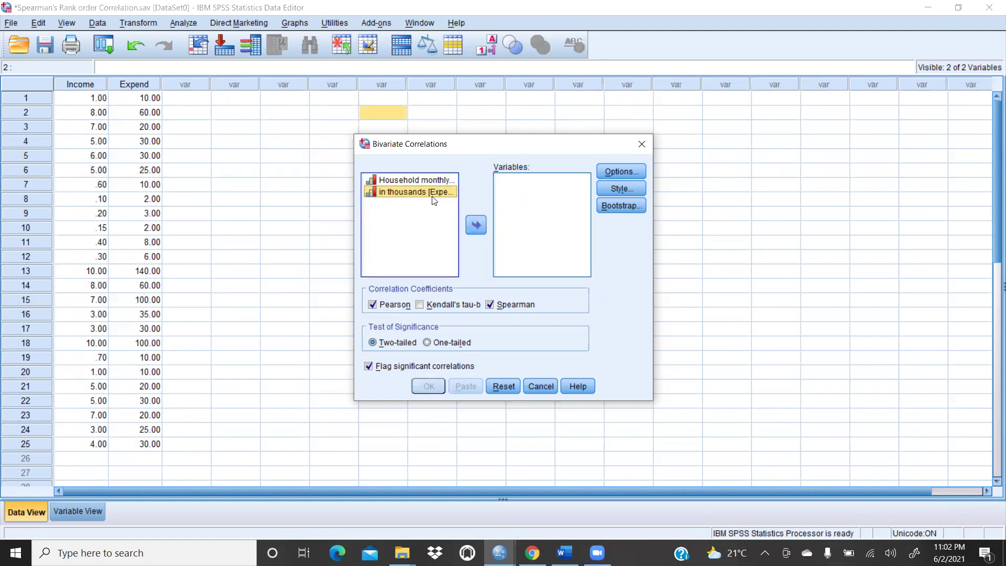
left_click(468, 230)
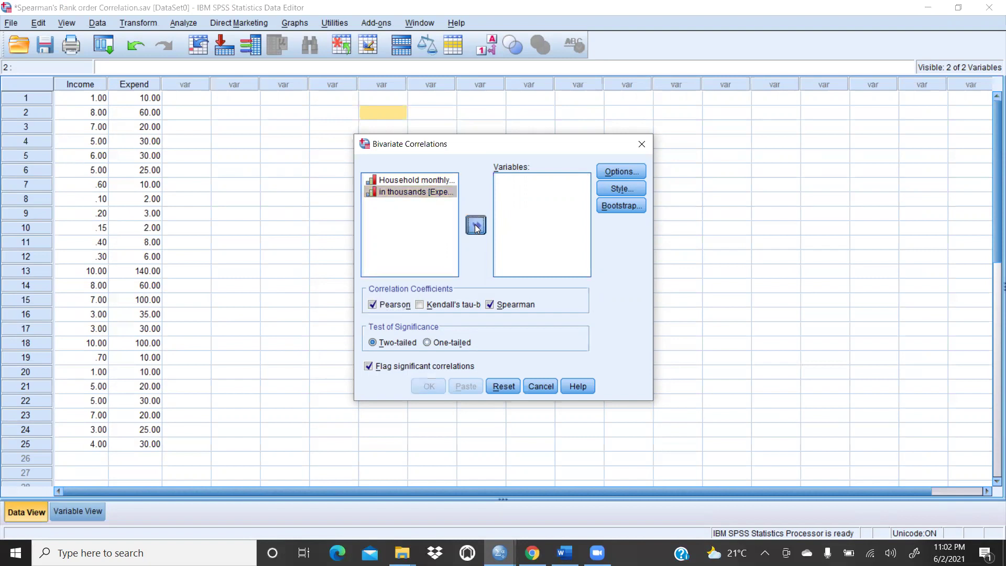
double_click(426, 181)
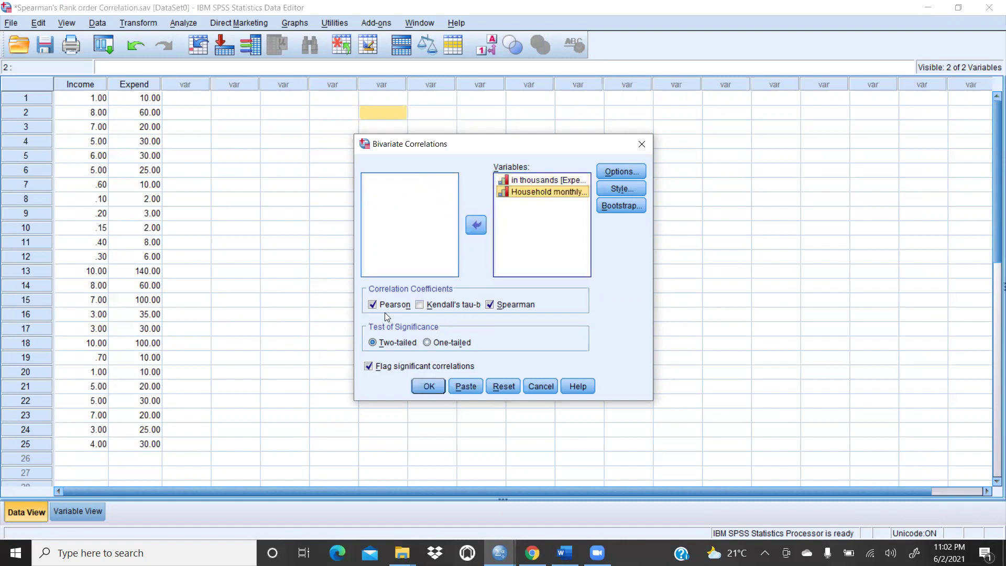
Exclude the Pearson coefficient, run the two-tailed correlation with Spearman only, and select the resulting Correlations table in the output.
left_click(373, 304)
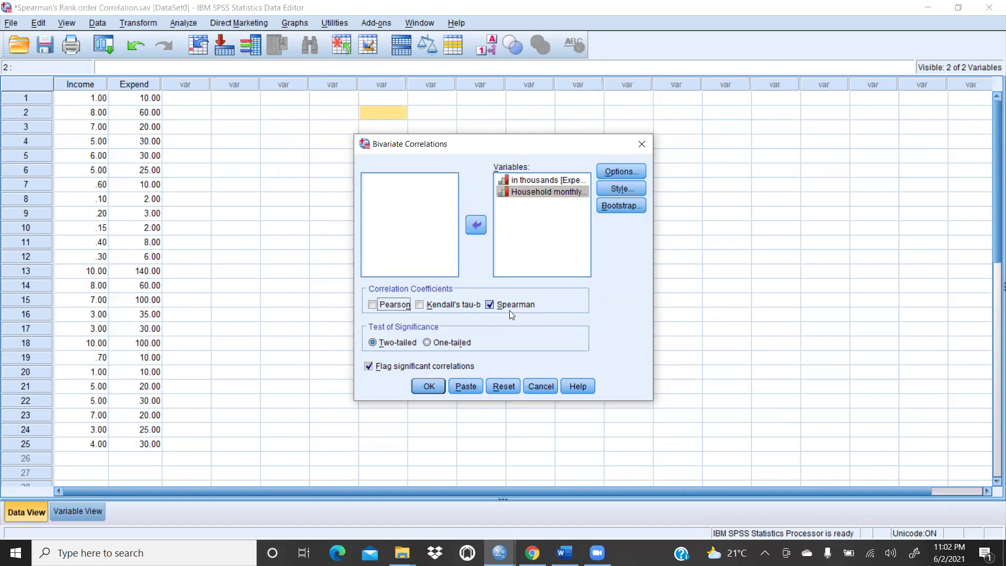
left_click(429, 386)
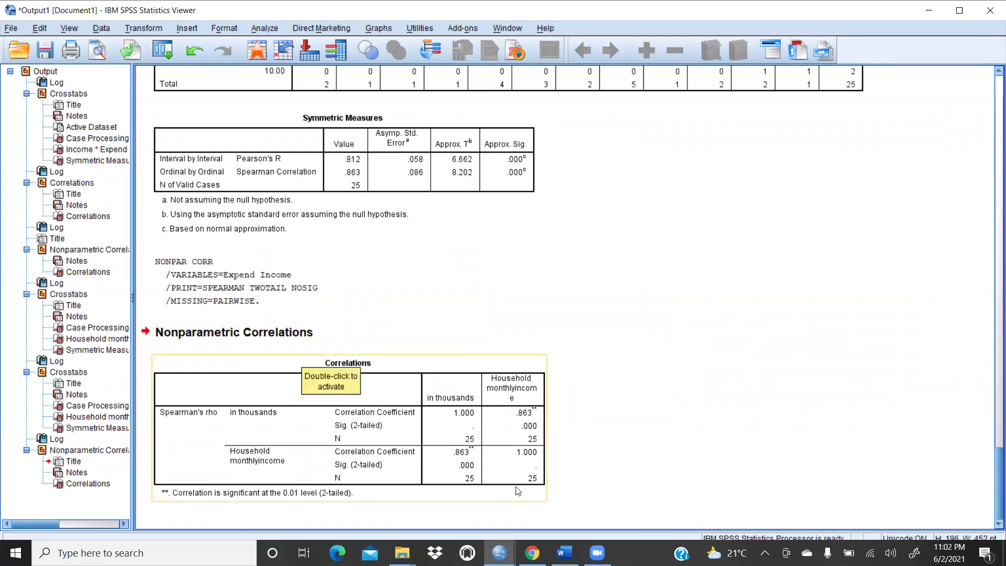
right_click(506, 461)
left_click(515, 457)
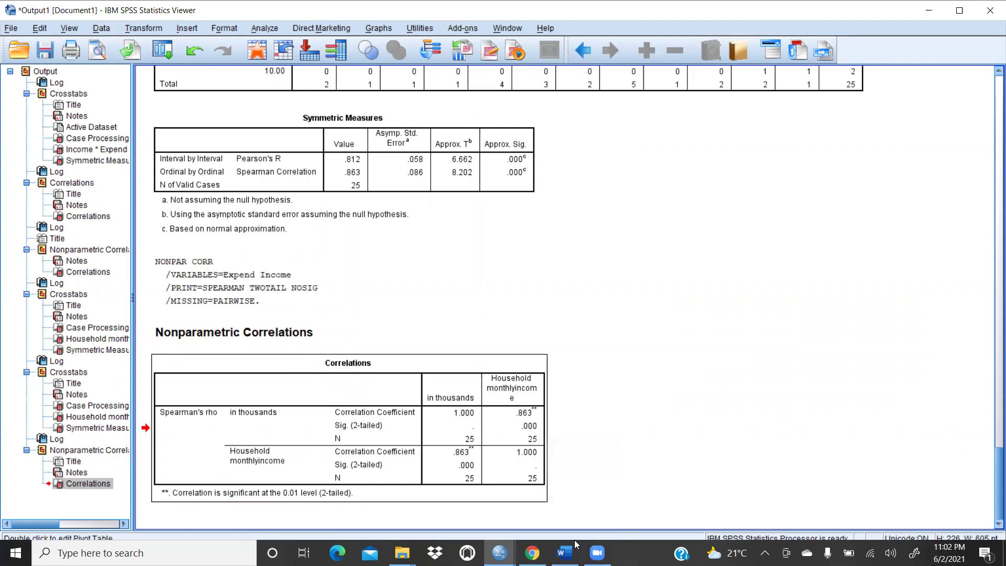
Switch to the Word document and compare its Pearson and Spearman's rho Correlations tables with the Case Processing Summary and Symmetric Measures tables.
left_click(564, 553)
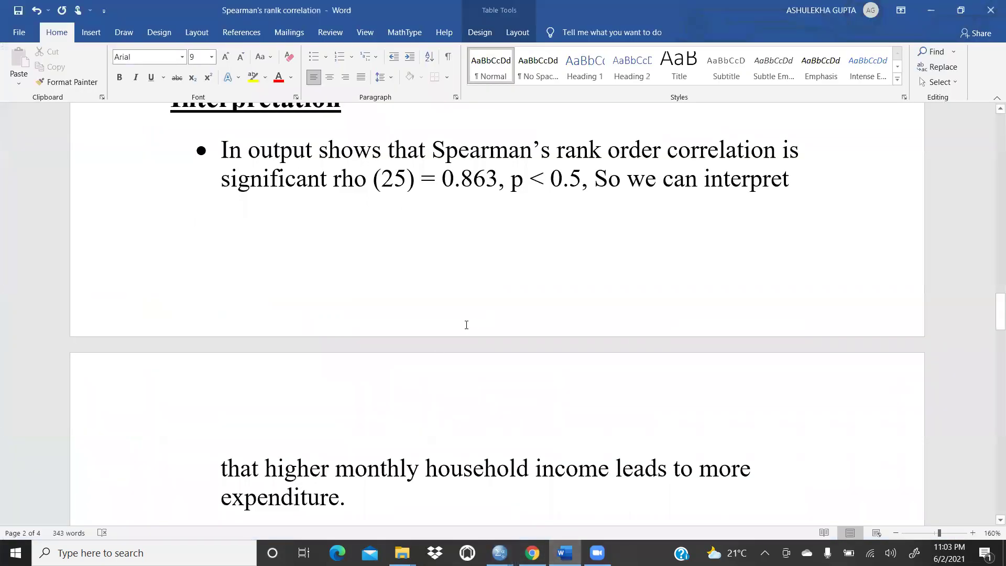
scroll(460, 314, "down", 5)
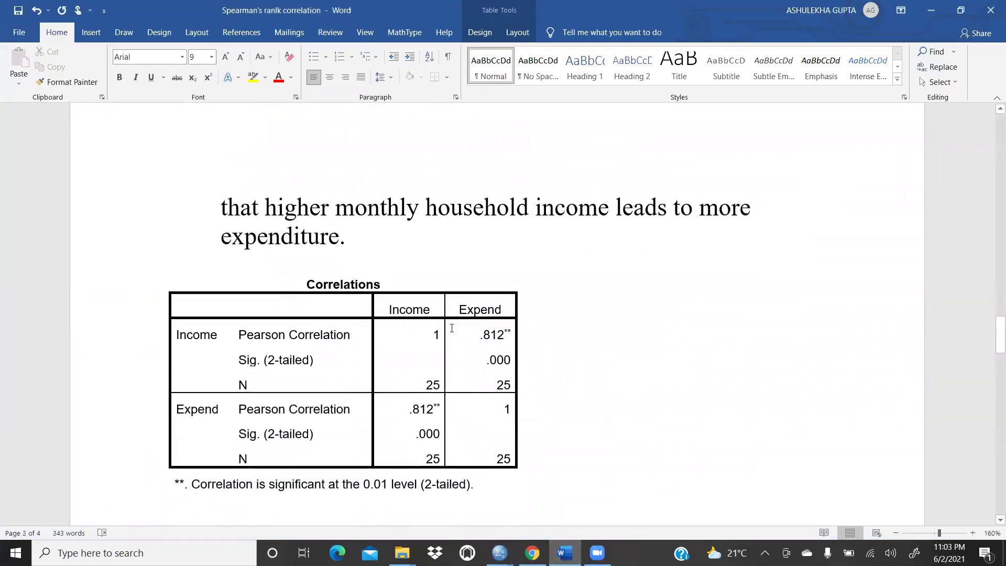
scroll(448, 324, "down", 4)
scroll(448, 323, "up", 3)
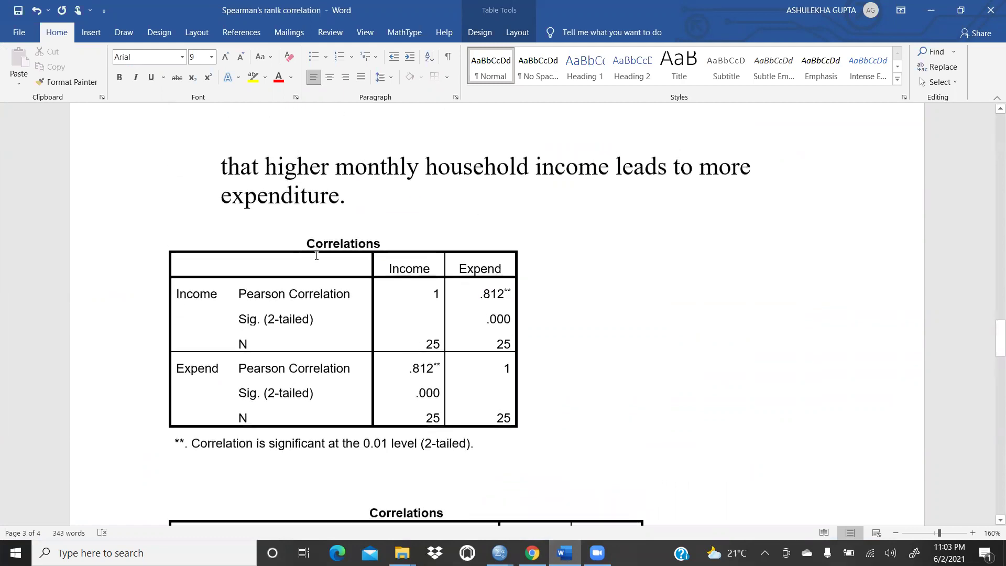
scroll(449, 340, "down", 2)
scroll(449, 344, "down", 4)
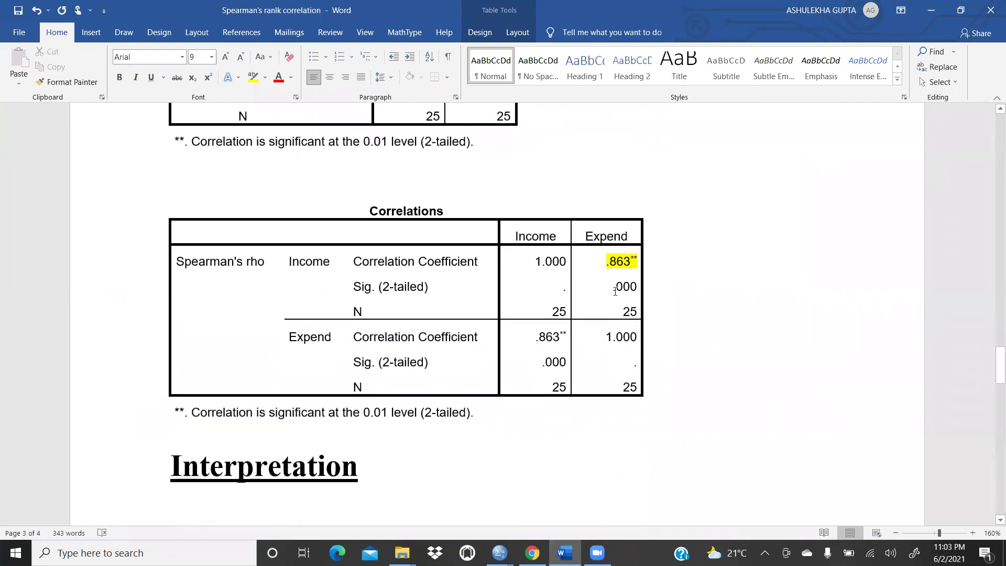
double_click(606, 262)
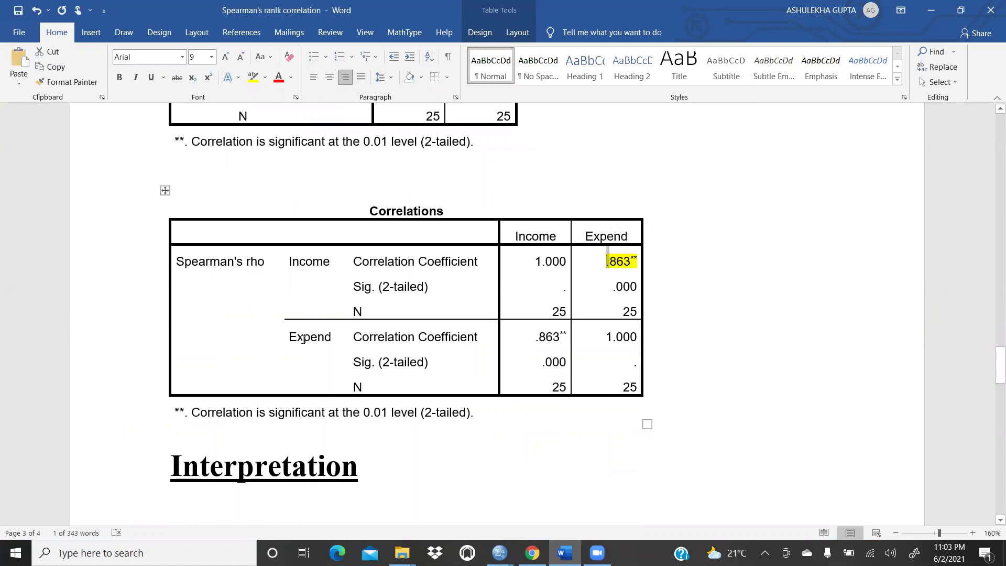
scroll(461, 304, "down", 3)
scroll(462, 301, "up", 13)
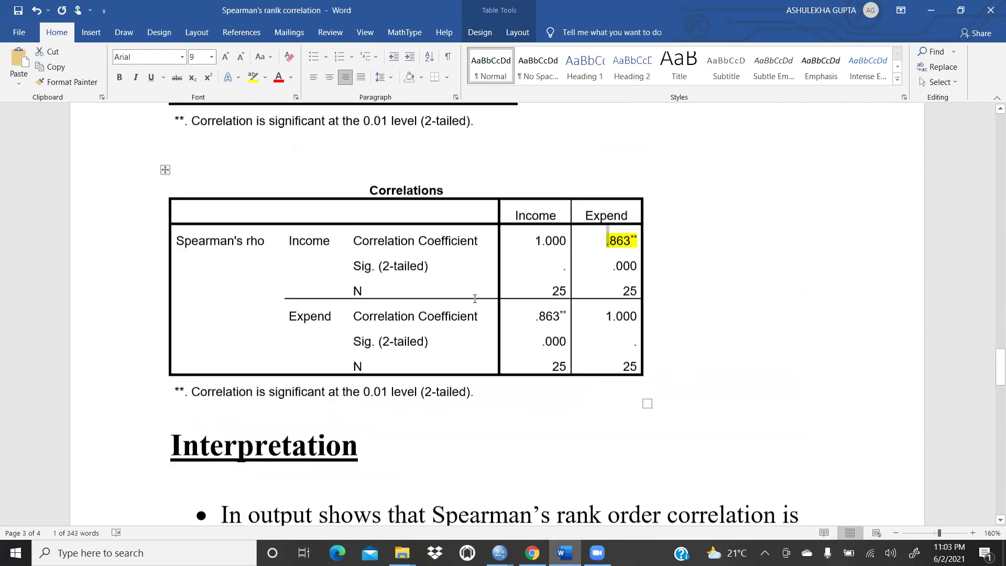
scroll(551, 297, "up", 5)
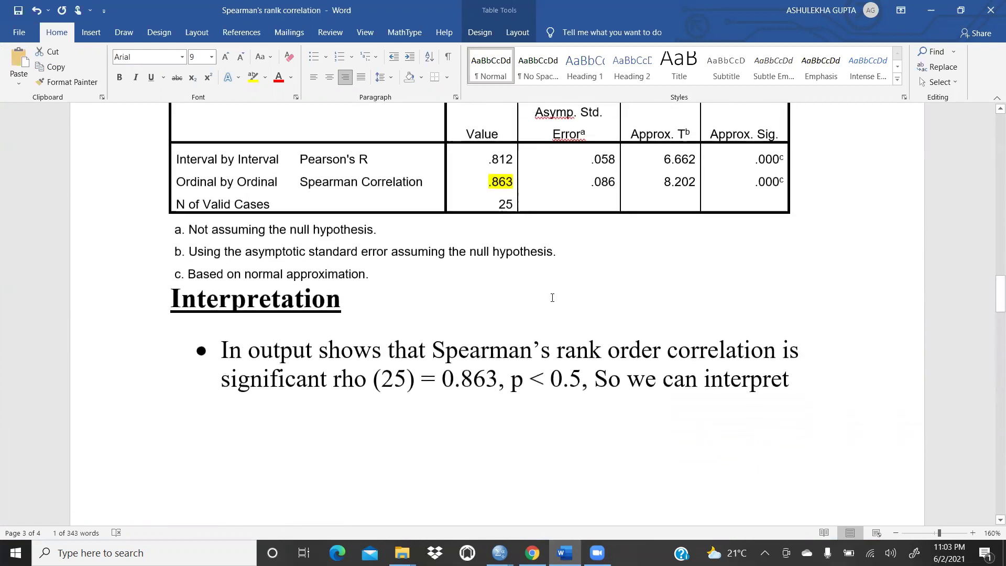
scroll(489, 336, "up", 2)
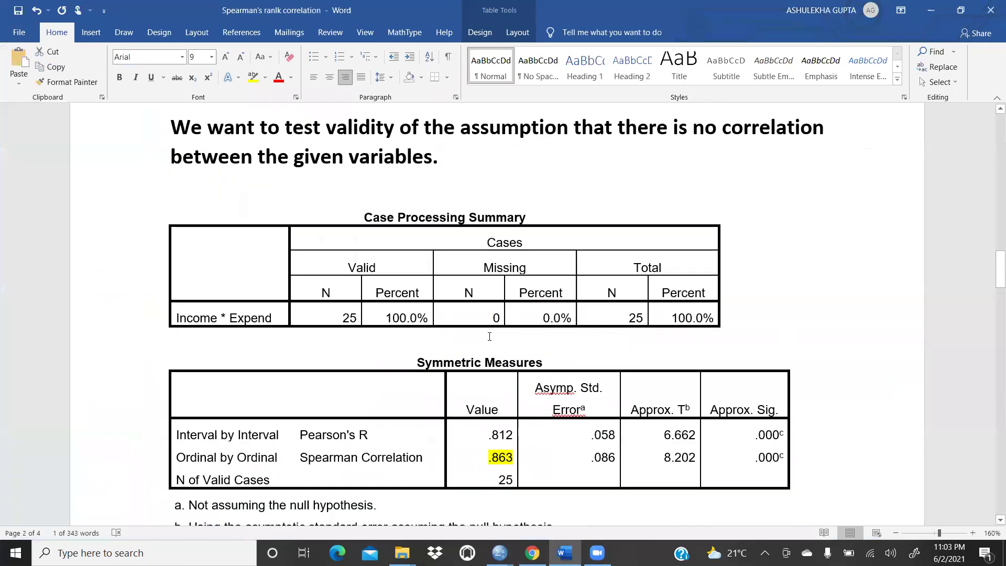
scroll(489, 337, "down", 2)
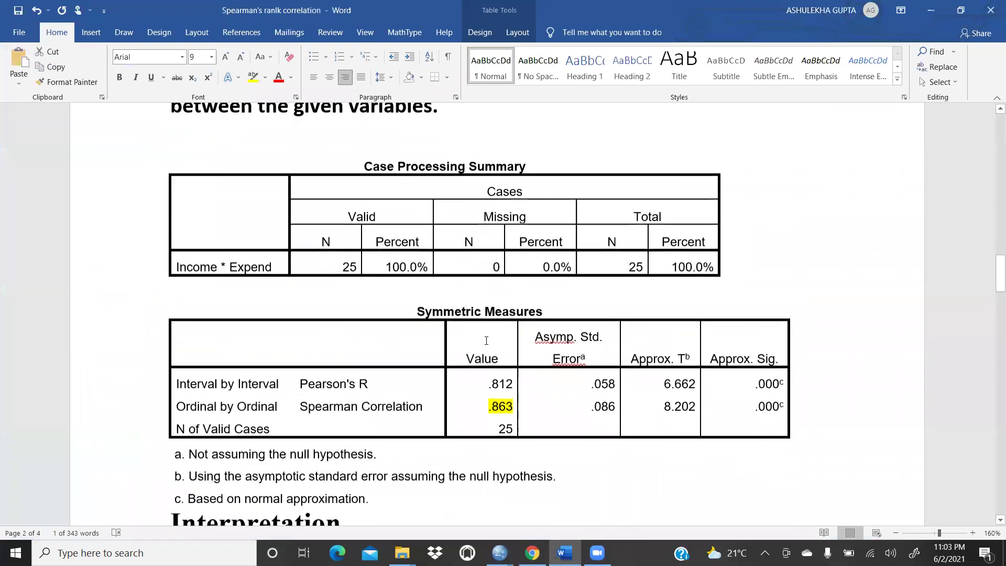
Place the text cursor at the number in parentheses after rho in the interpretation below the Spearman's rho Correlations table.
scroll(516, 382, "down", 15)
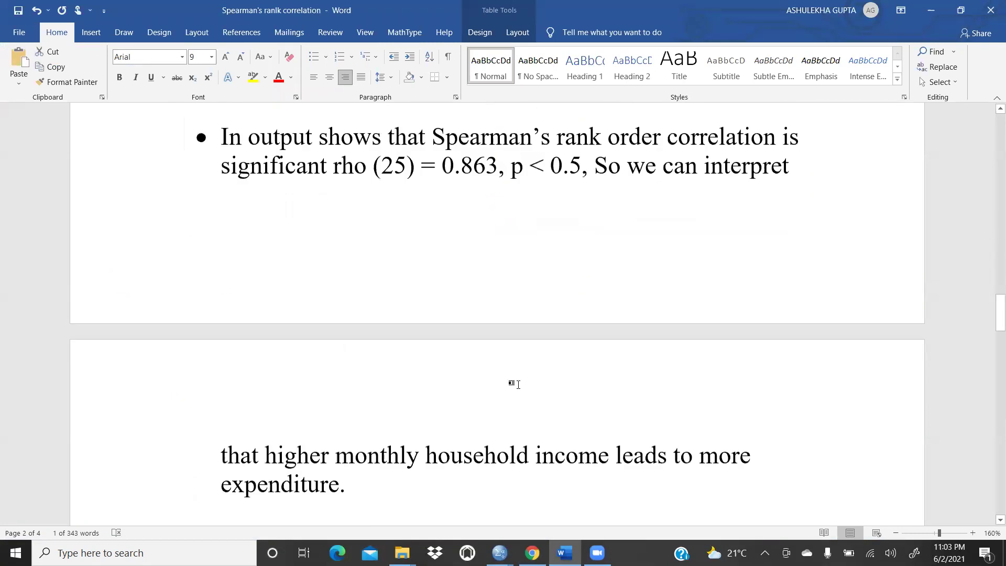
scroll(517, 383, "down", 4)
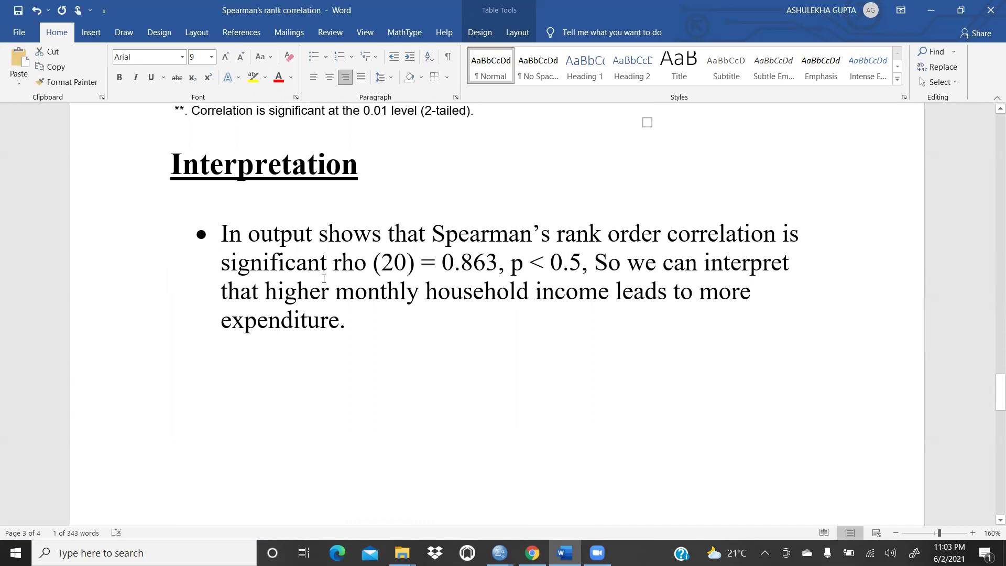
left_click(407, 258)
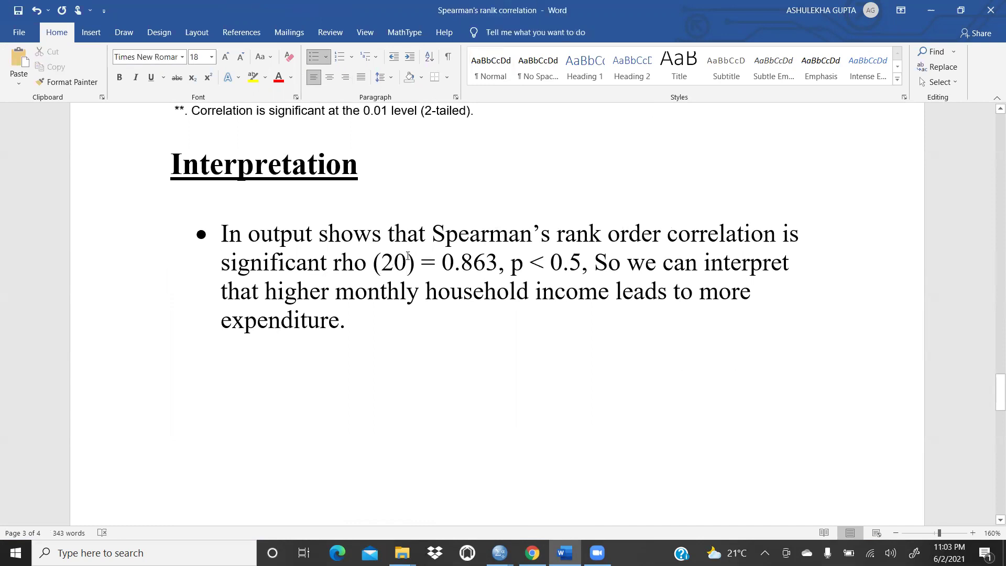